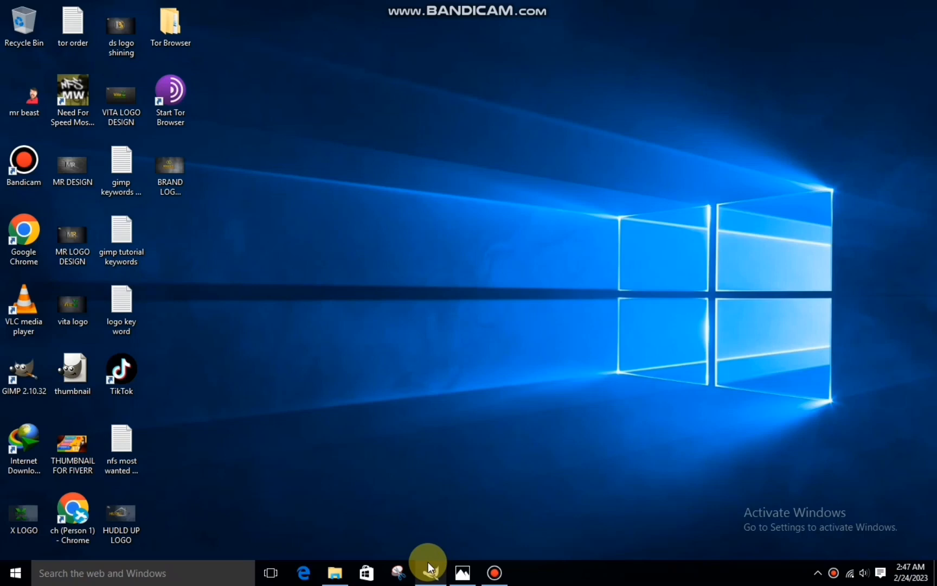
Switch to GIMP, create a new 1920 × 1080 px image and add a transparent full-size layer to it
click(429, 567)
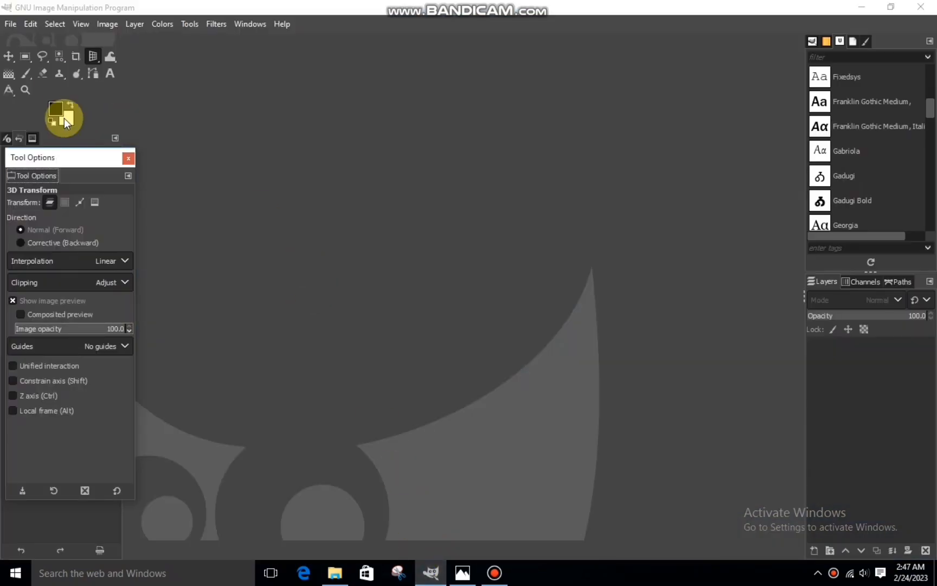
click(12, 25)
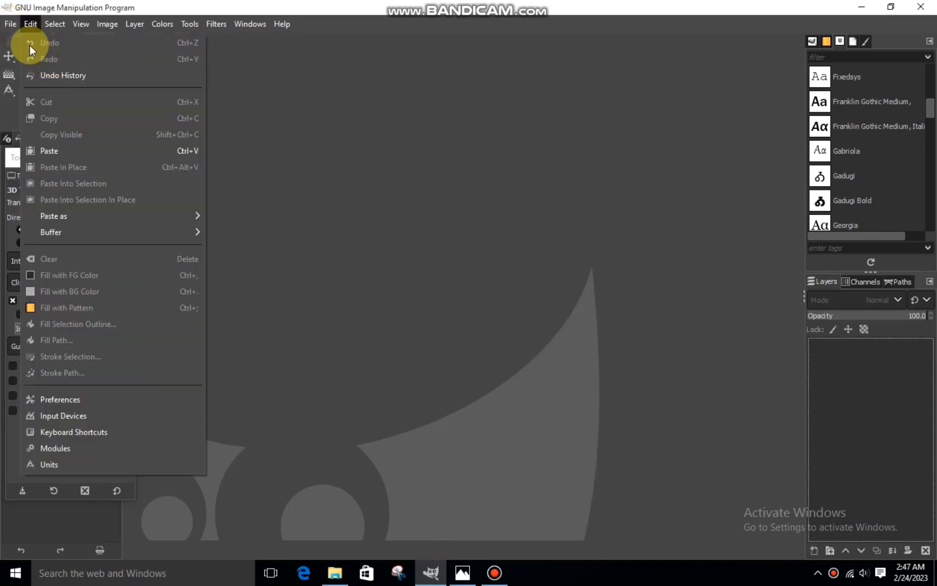
click(21, 45)
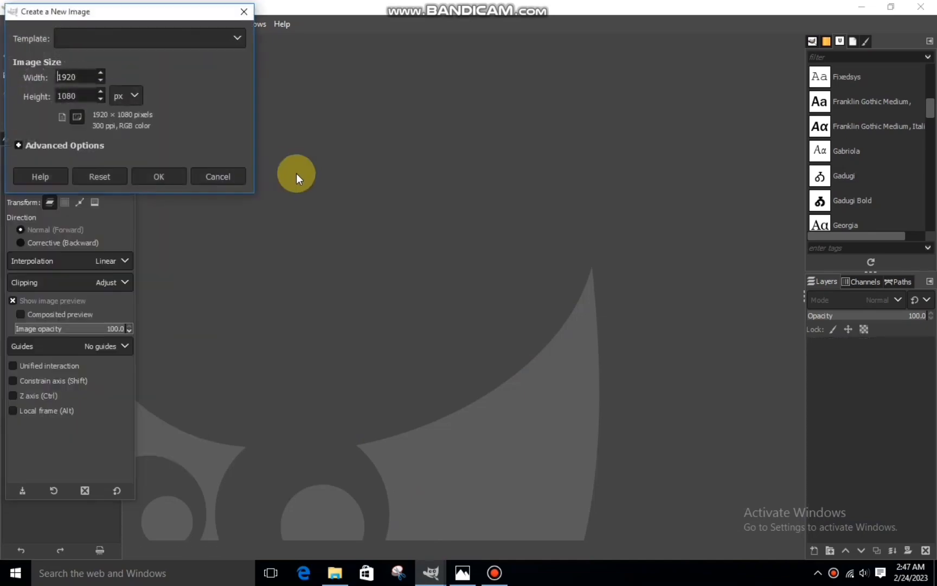
click(158, 181)
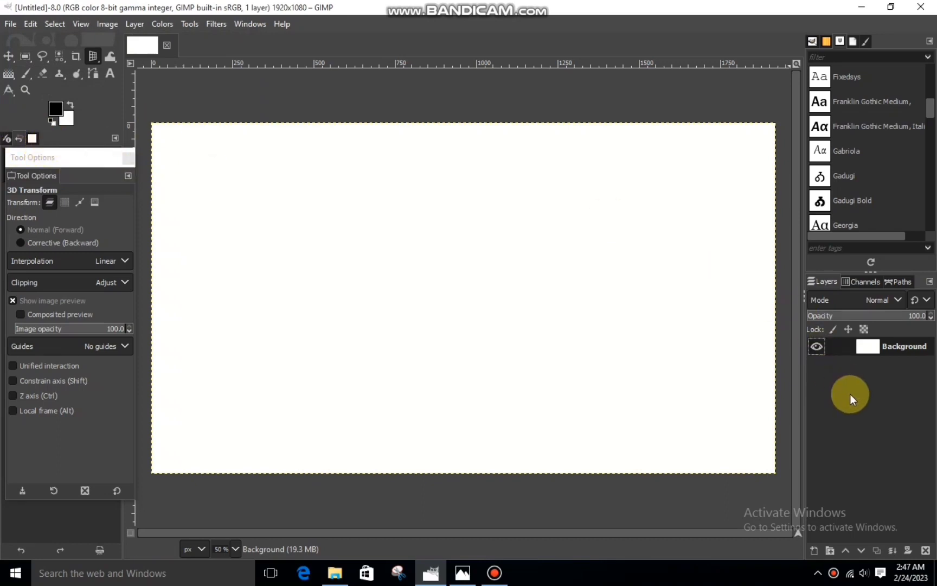
click(813, 549)
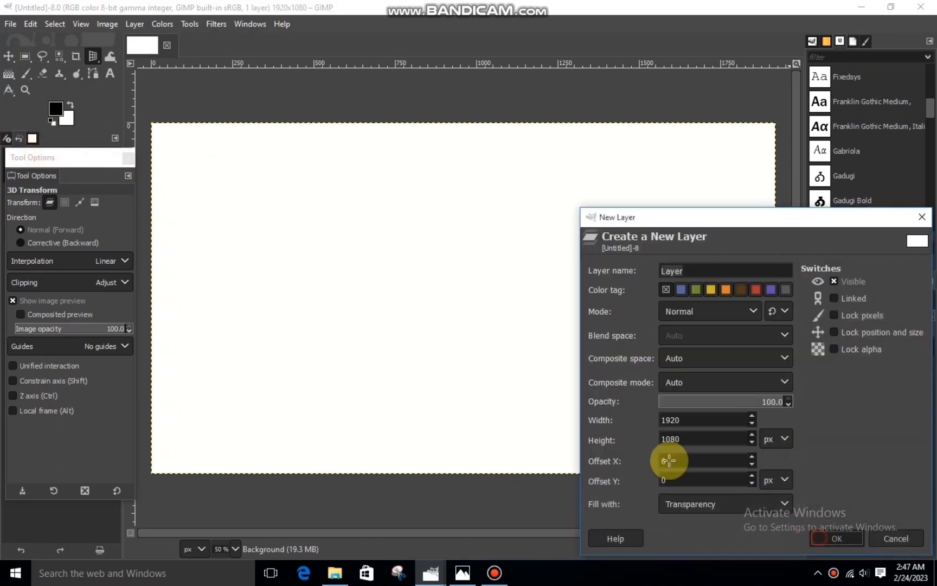
key(Return)
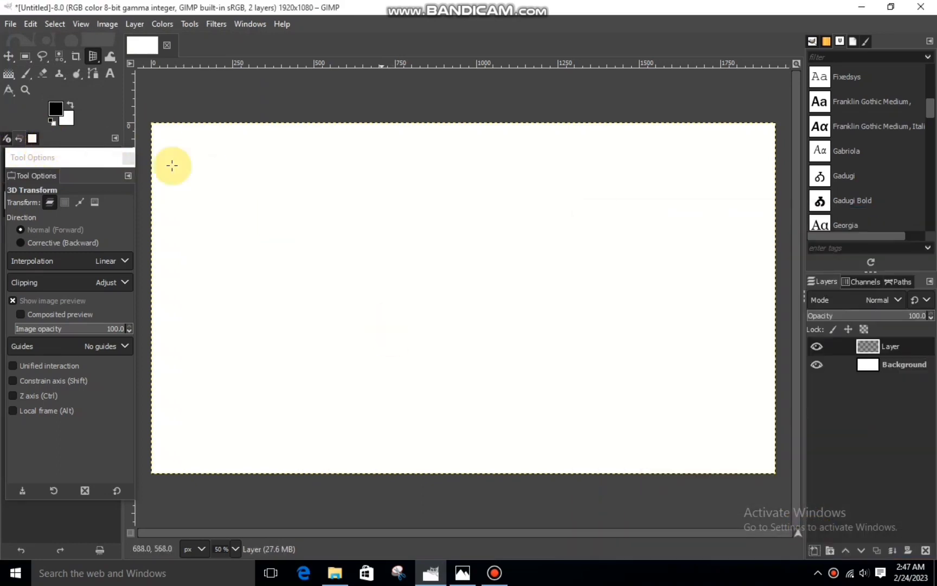
Draw a rectangular selection of about 184 × 180 px in the canvas's upper-left area and fill it with the black foreground color
click(30, 55)
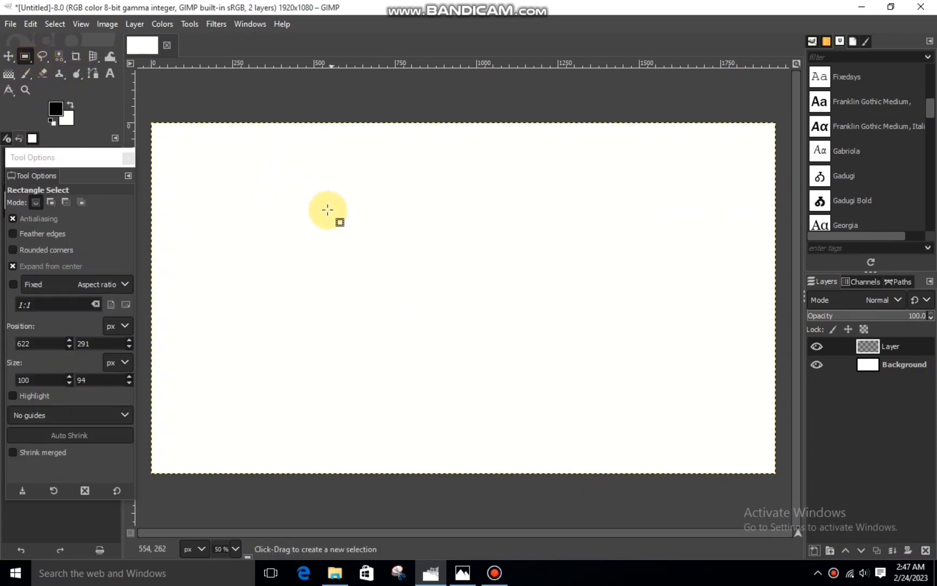
drag(324, 209, 358, 239)
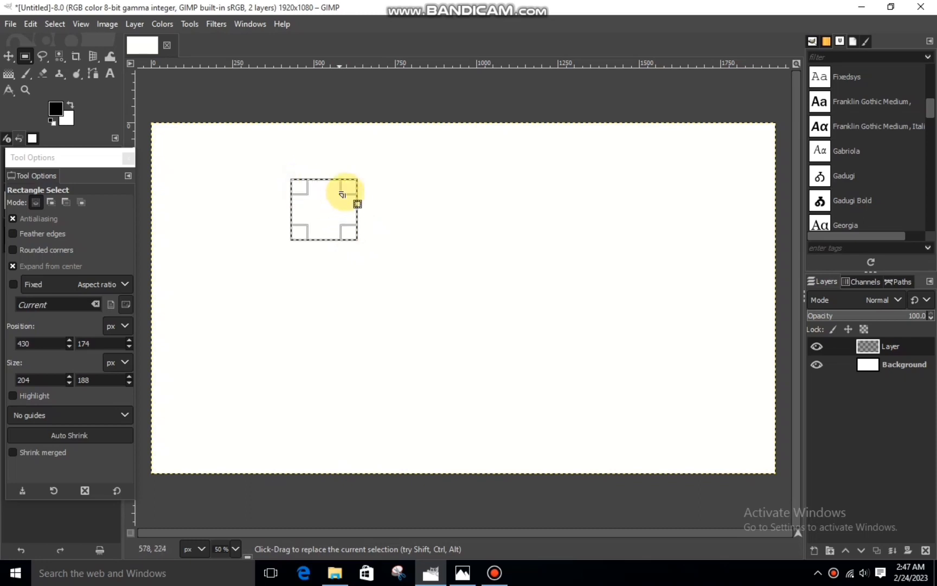
drag(346, 188, 342, 189)
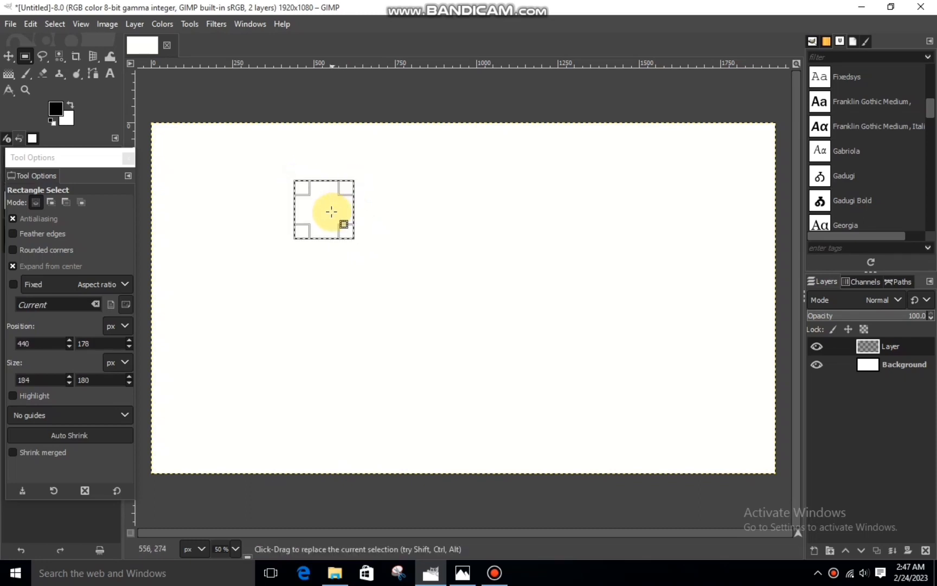
right_click(334, 207)
mouse_move(369, 246)
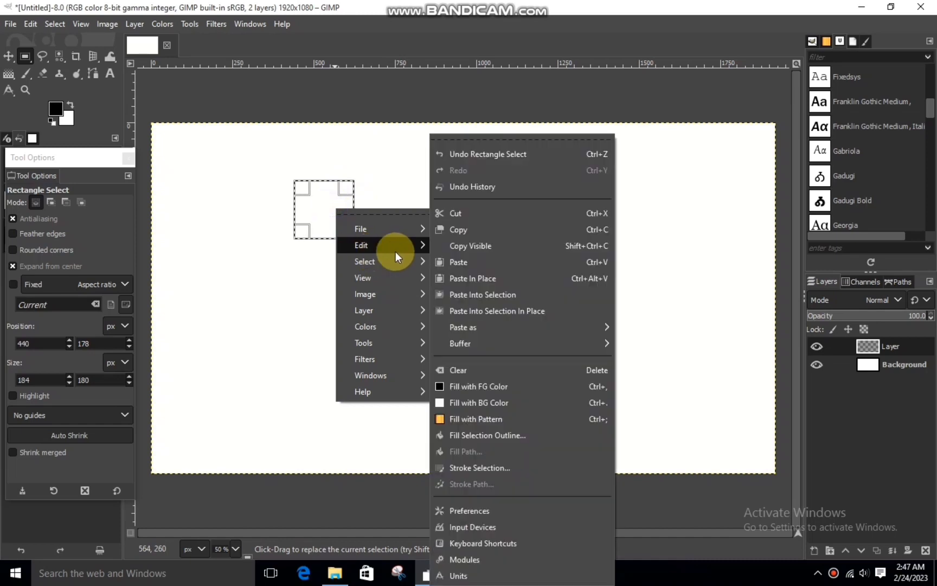
click(468, 385)
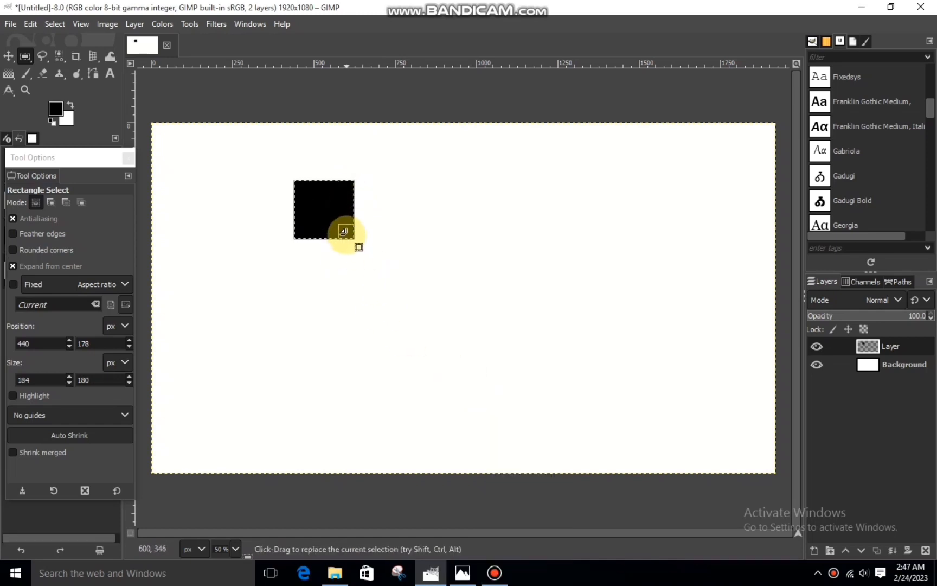
Select a centered area of about 140 × 136 px inside the black square and cut it out to leave a frame
drag(344, 232, 342, 230)
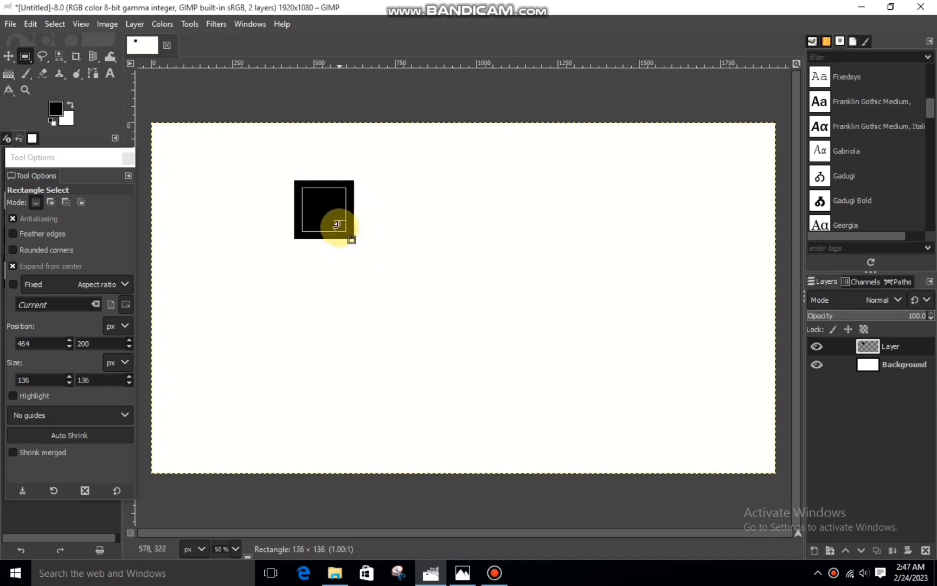
drag(338, 224, 337, 225)
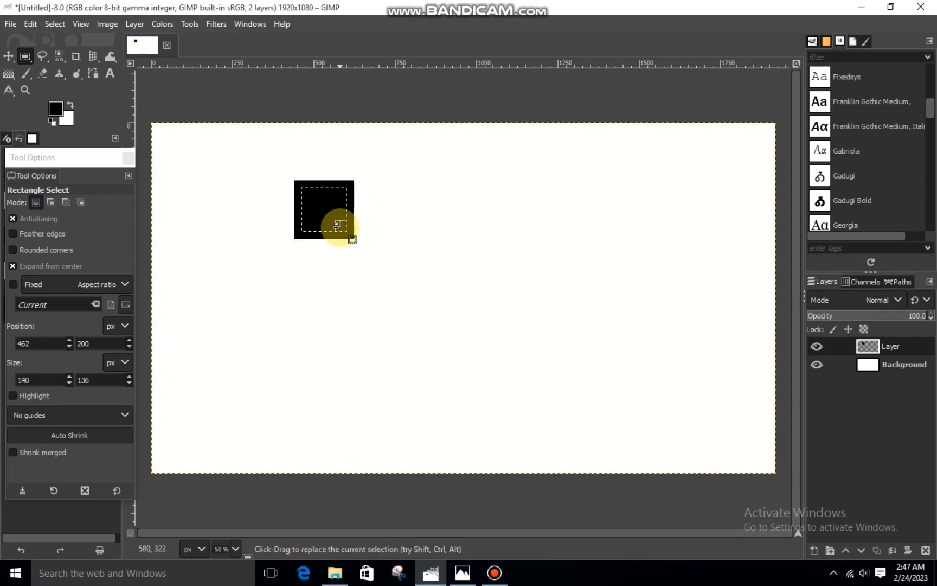
right_click(334, 222)
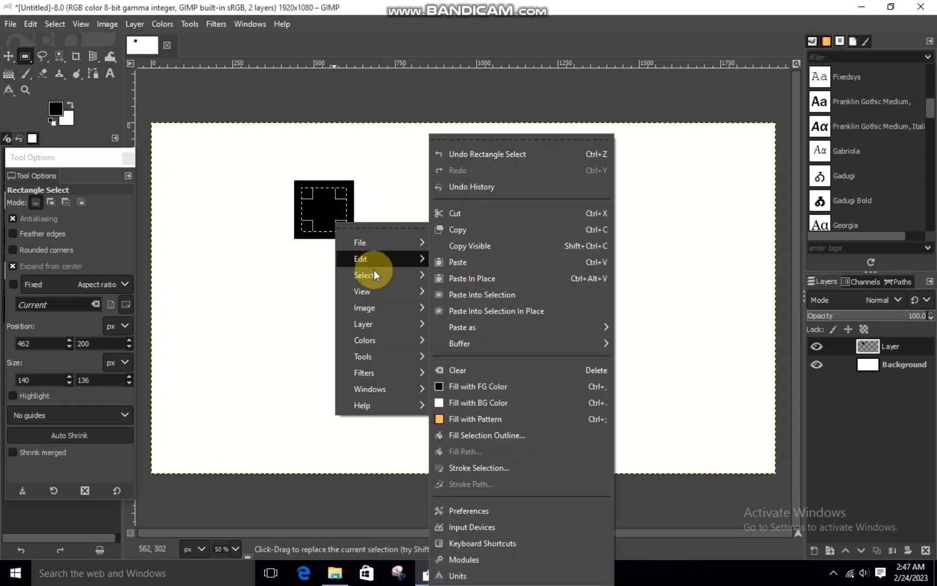
mouse_move(373, 256)
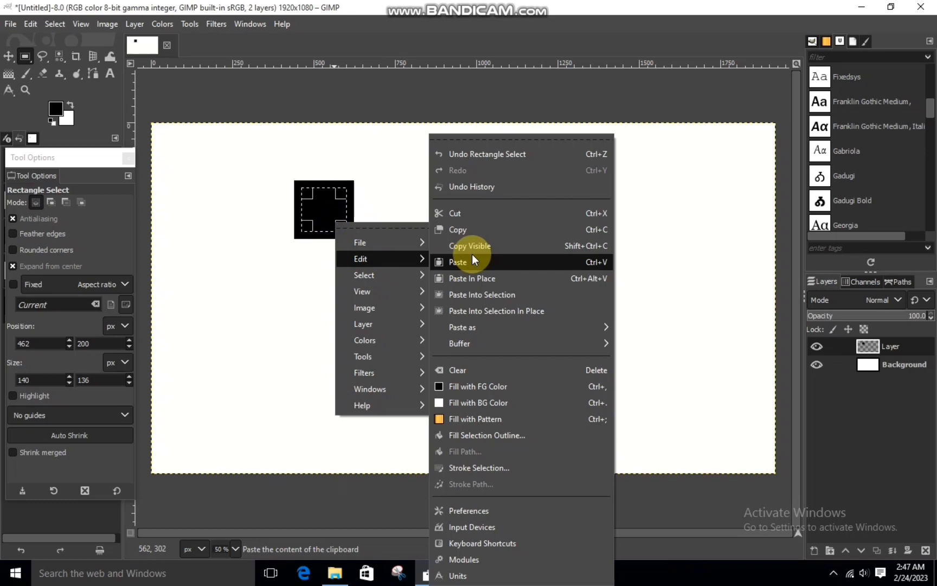
click(471, 211)
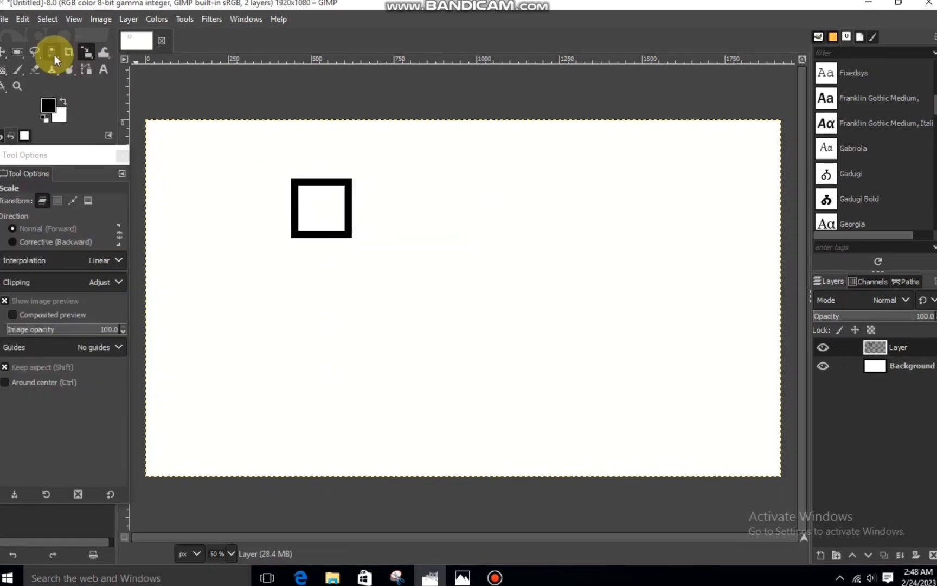
Select the black square frame by color, rotate it 44.43° about its center into a diamond, and anchor the floating selection
click(53, 56)
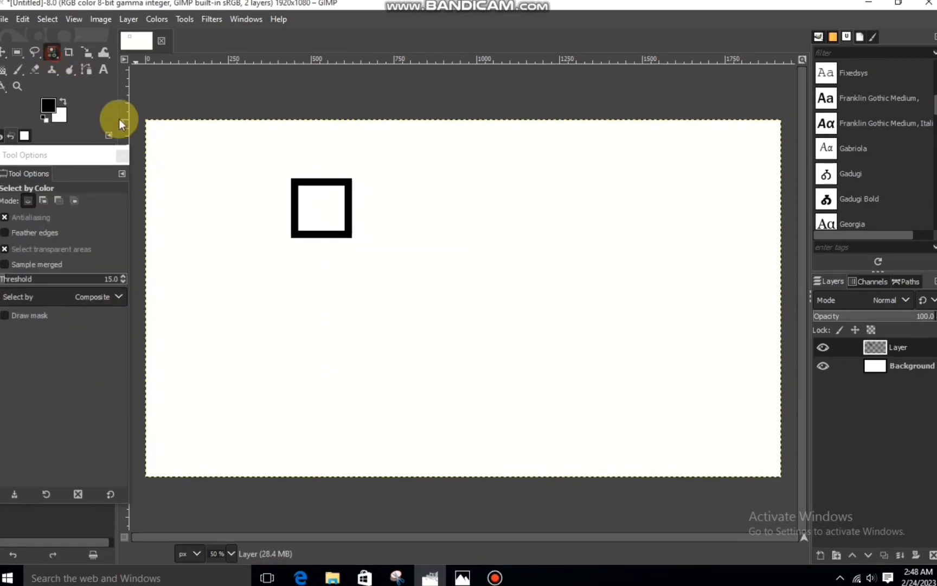
click(294, 198)
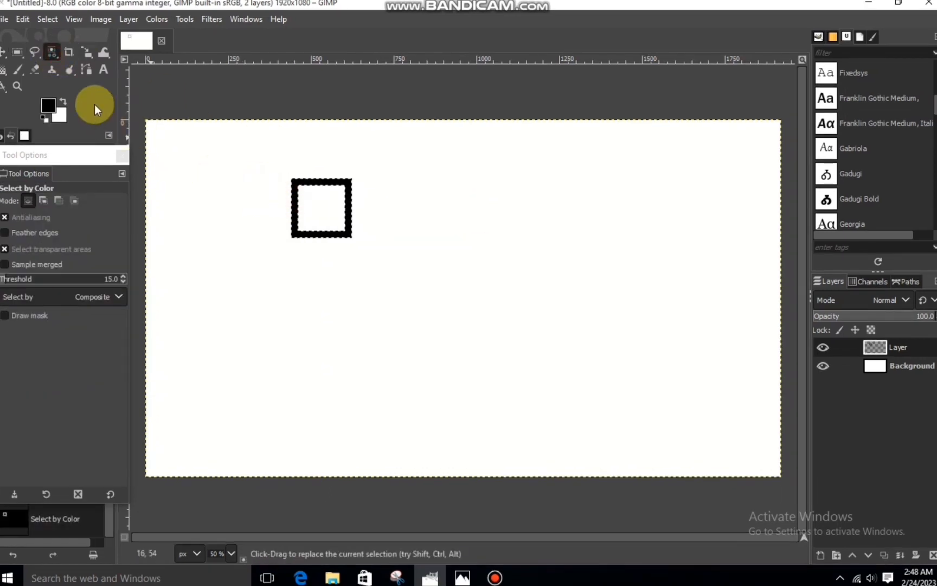
click(88, 50)
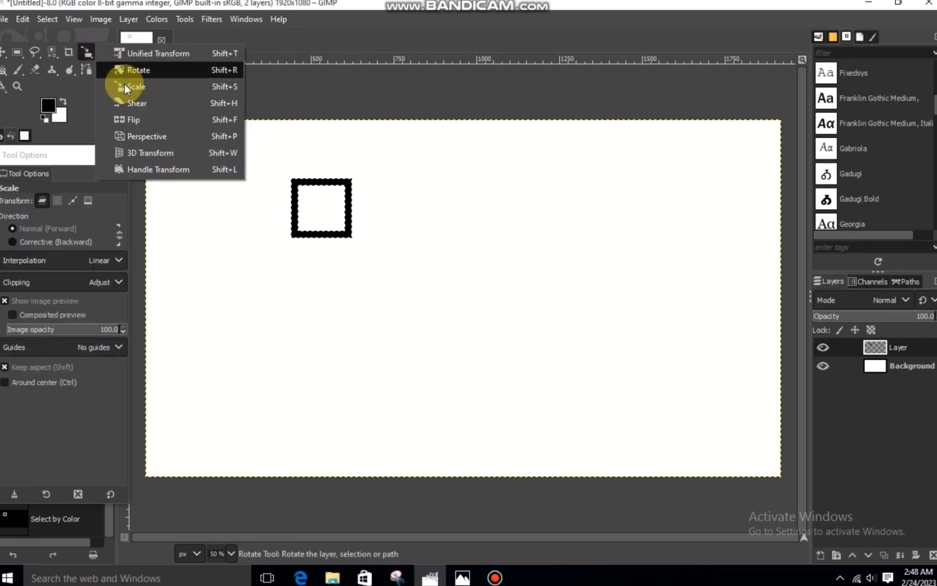
click(134, 73)
click(278, 196)
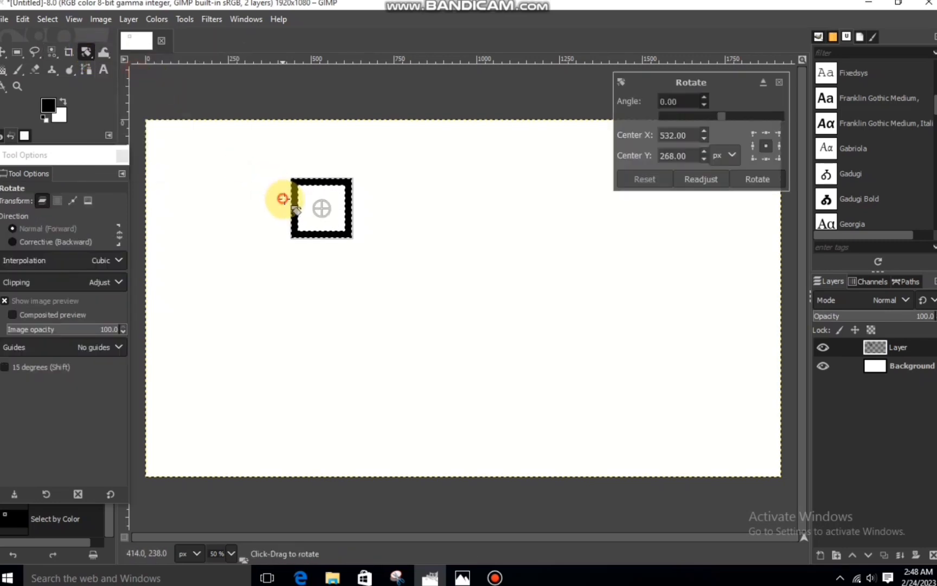
drag(278, 197, 351, 202)
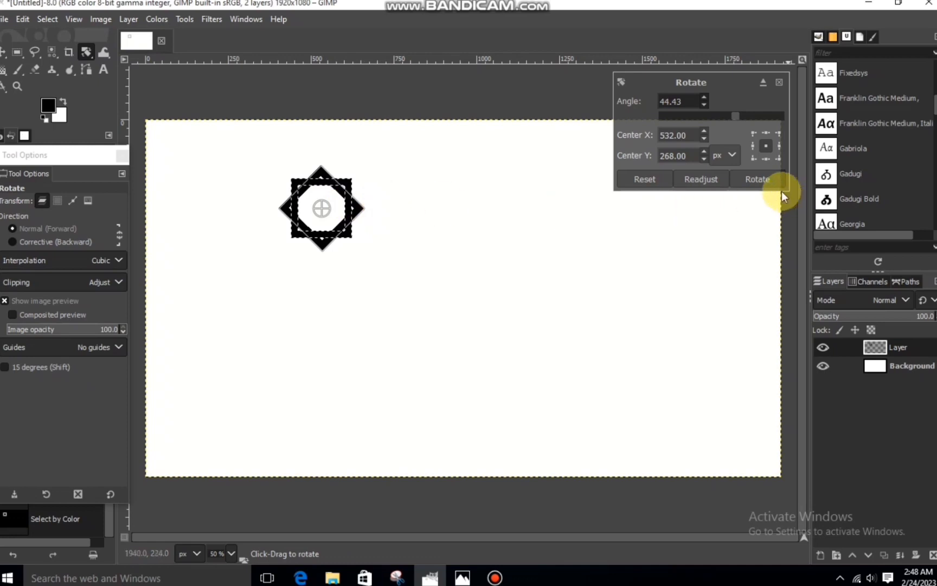
click(757, 180)
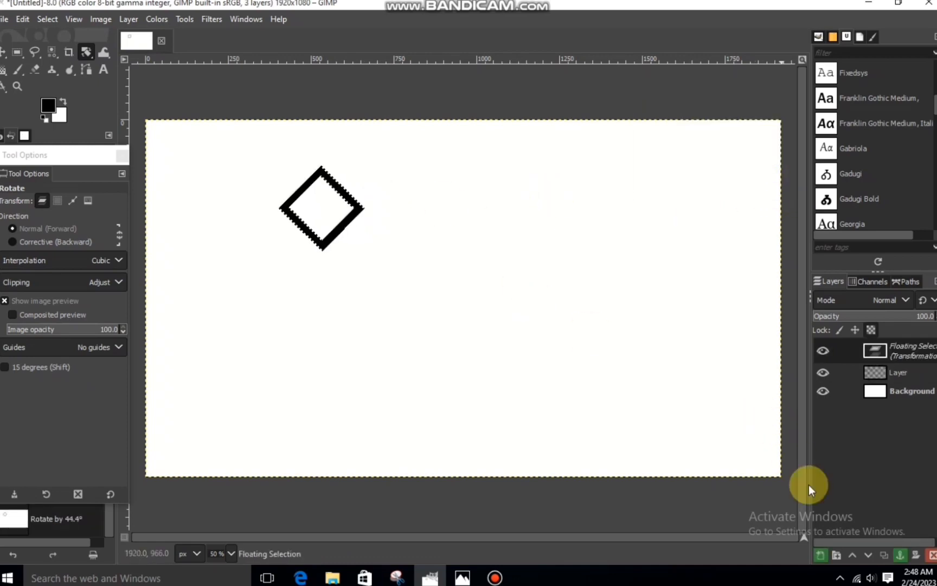
click(897, 555)
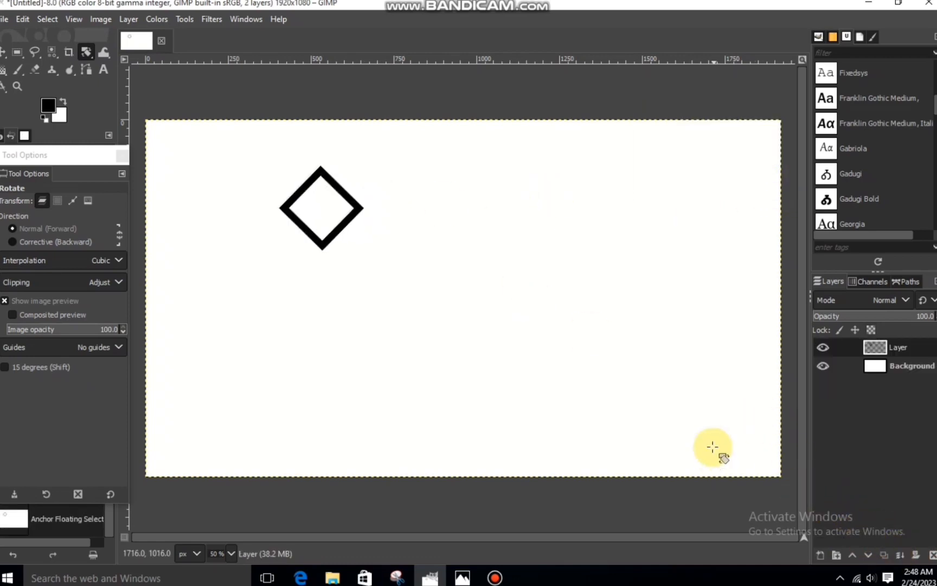
Select the black diamond by color, copy it and paste it as a new layer
click(52, 51)
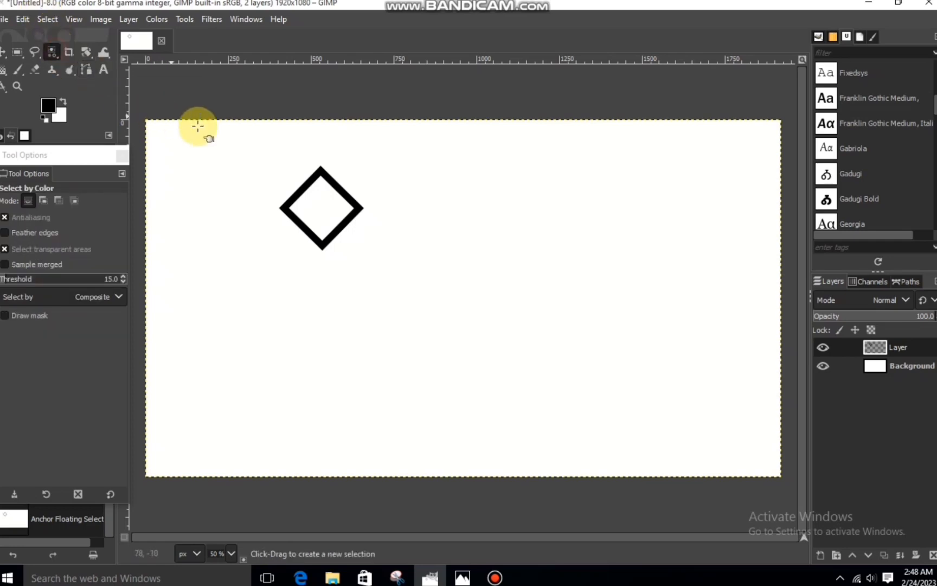
click(298, 197)
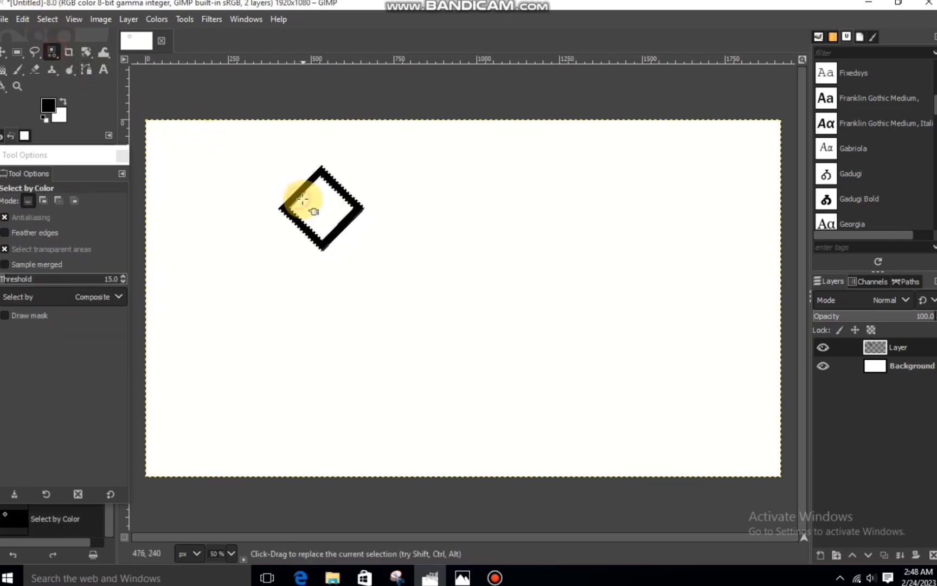
right_click(294, 206)
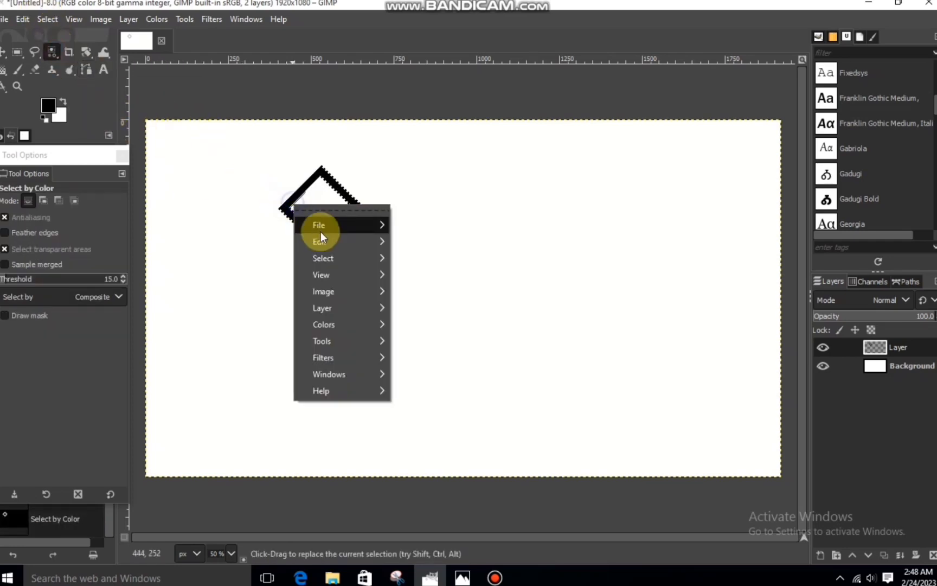
mouse_move(330, 244)
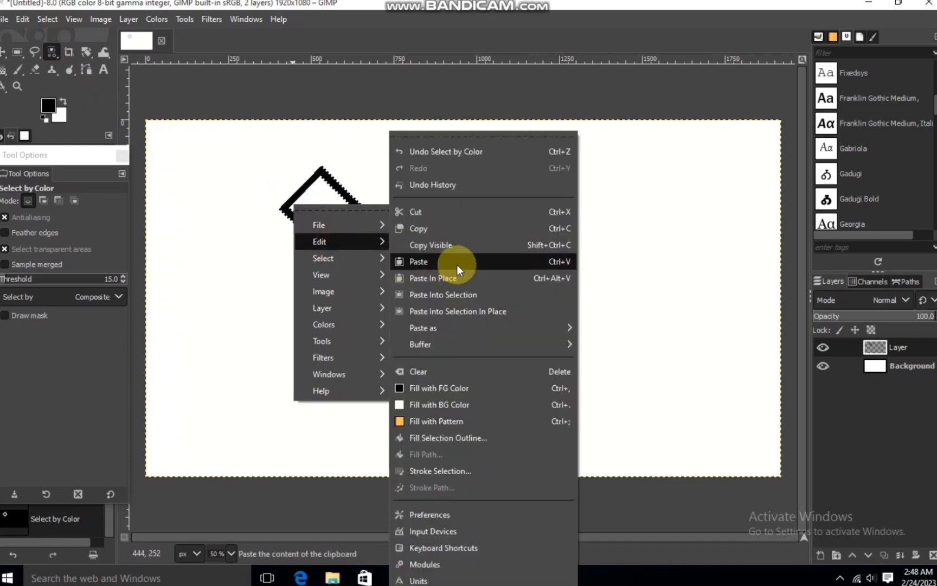
click(440, 227)
right_click(357, 234)
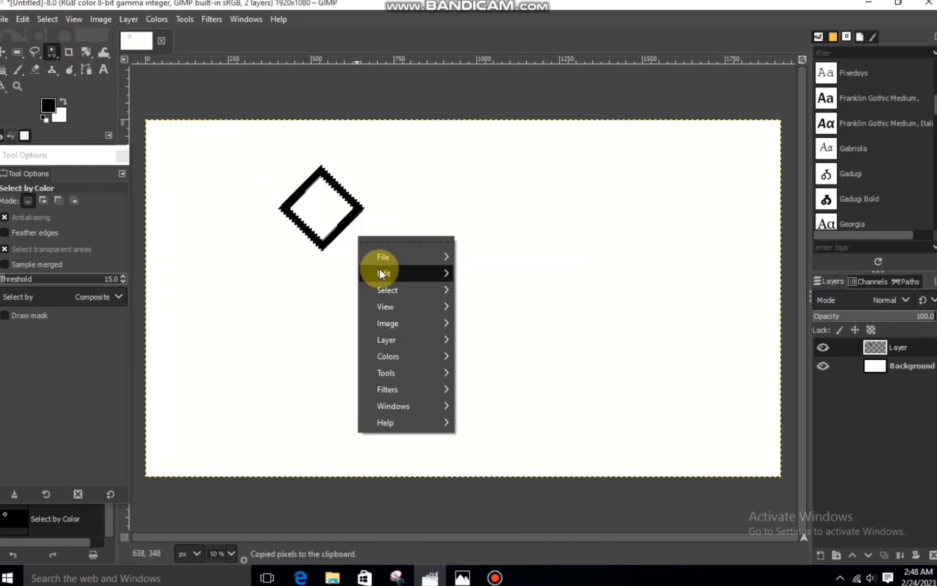
mouse_move(379, 272)
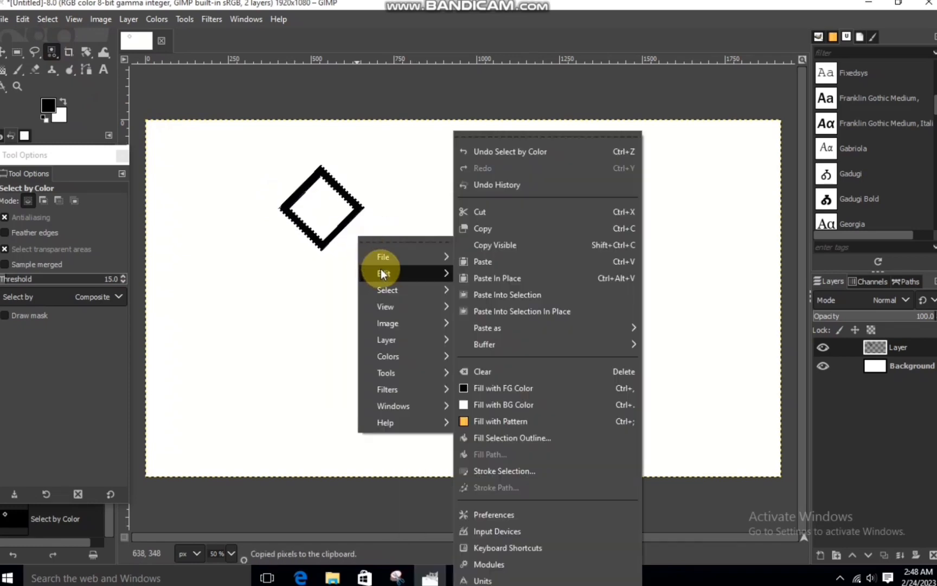
click(503, 261)
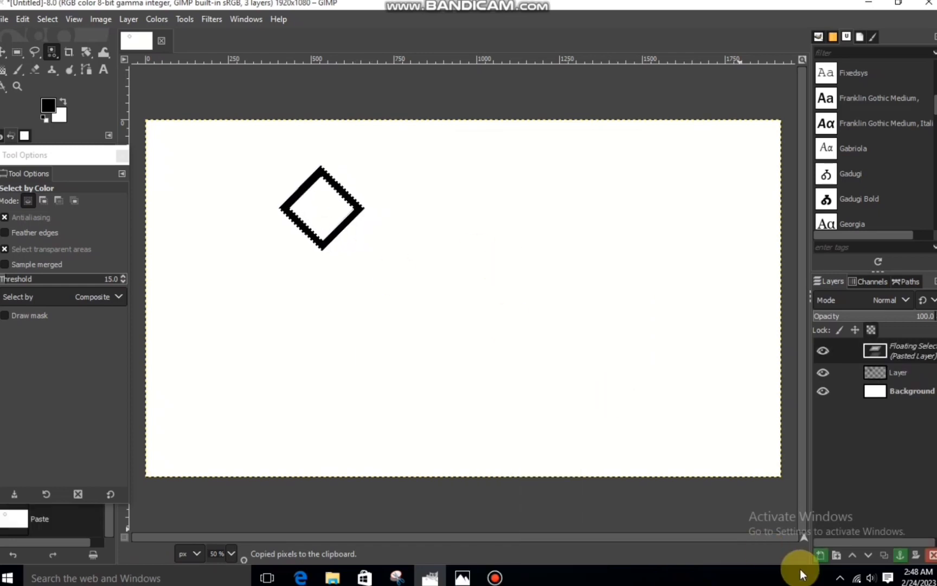
click(821, 556)
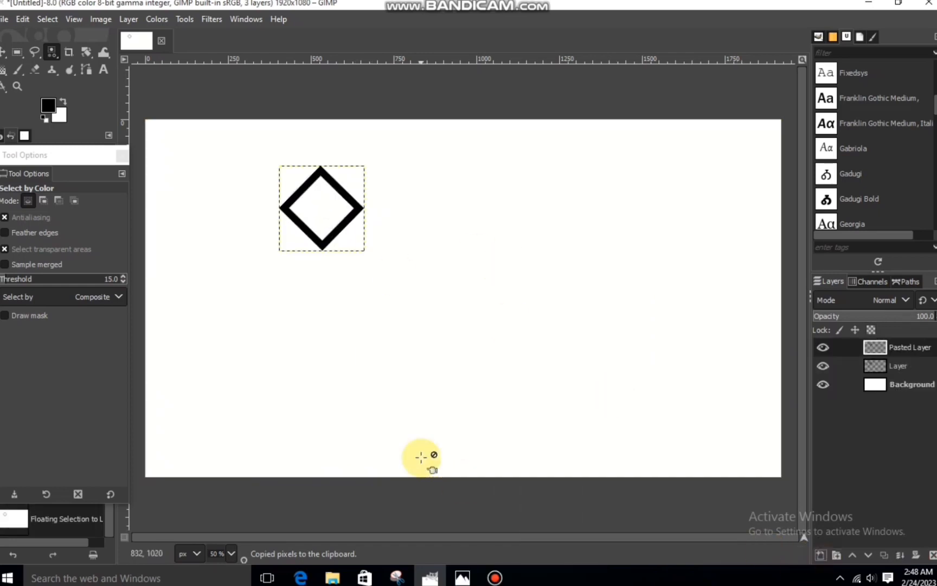
Using the Scale tool, shift the pasted diamond about 130 px to the right so it overlaps the original, keeping it 258 × 258 px
click(86, 53)
drag(86, 54, 120, 90)
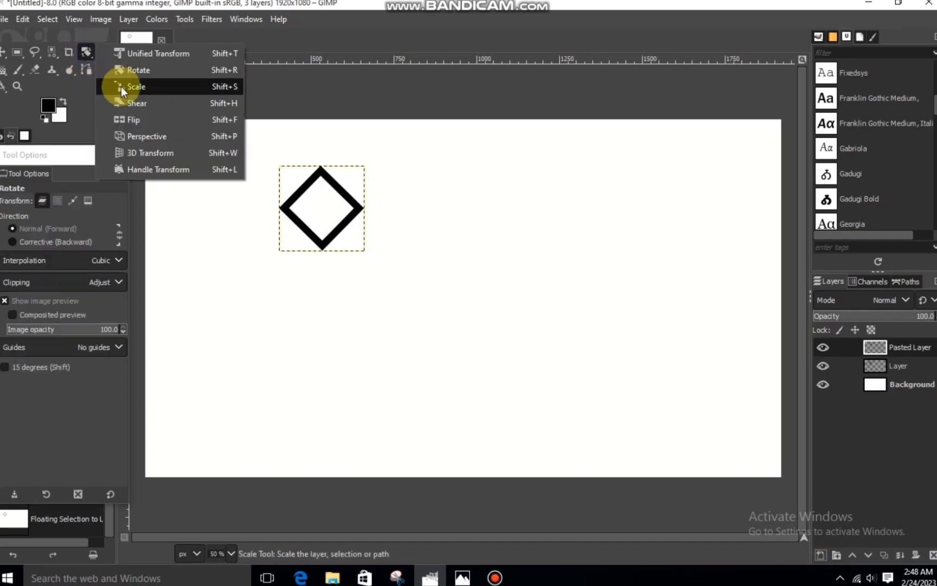
click(121, 86)
click(361, 220)
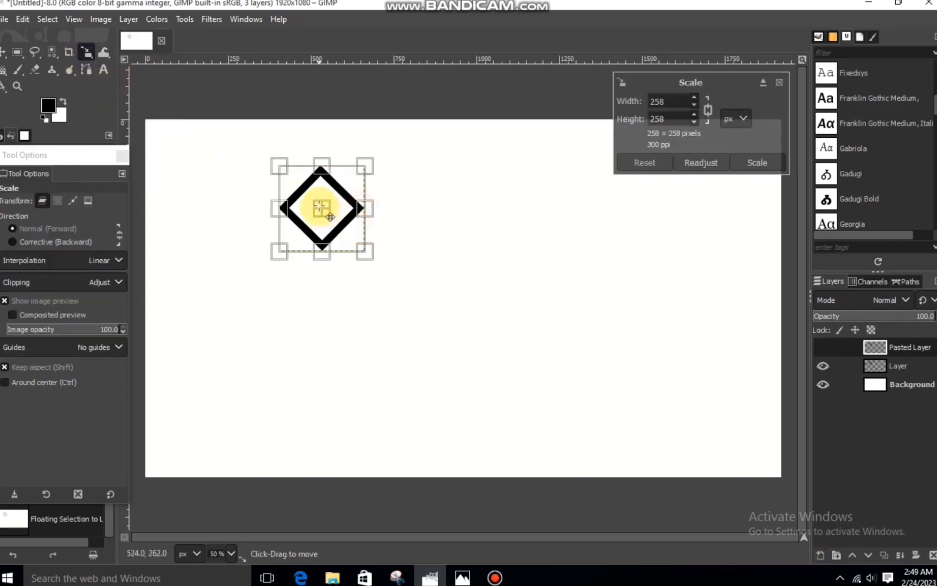
drag(330, 216, 374, 218)
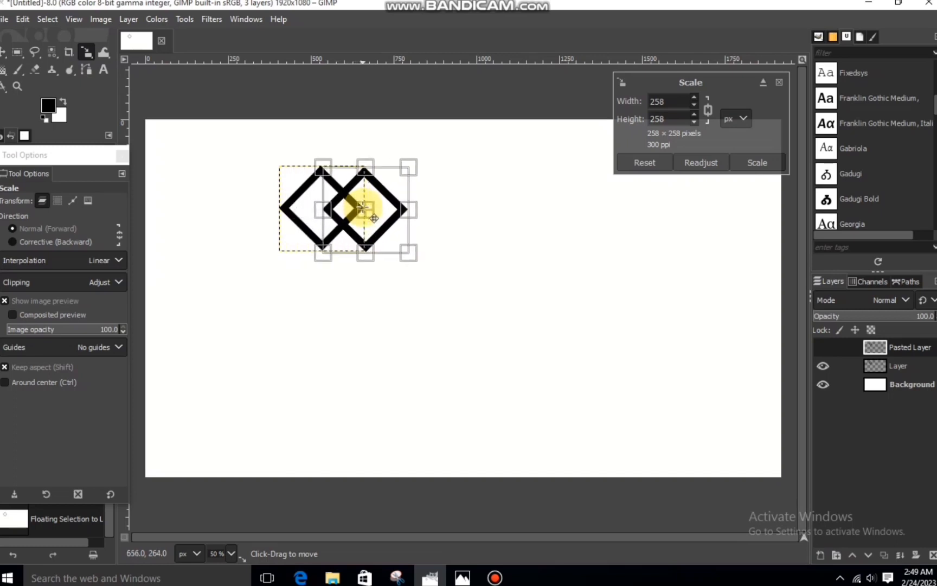
click(749, 164)
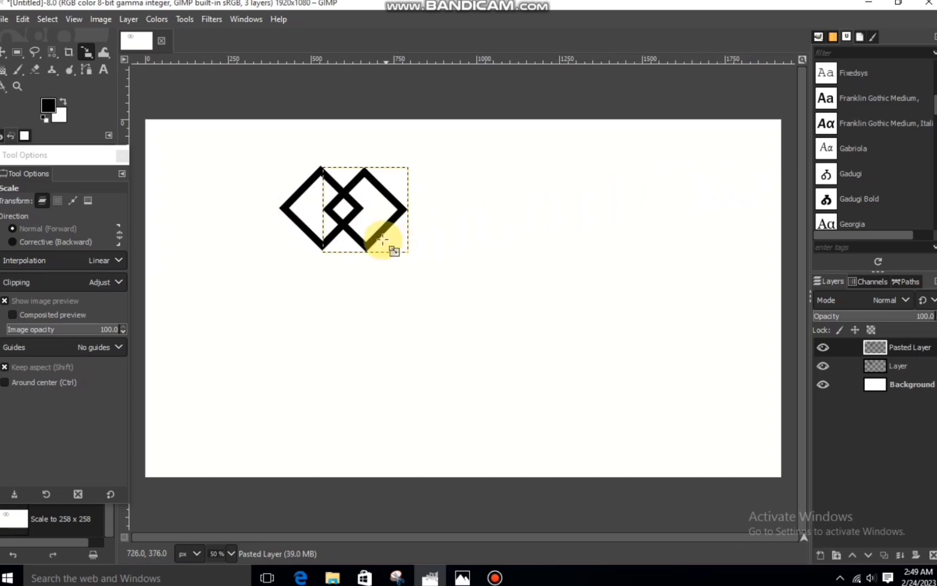
click(375, 219)
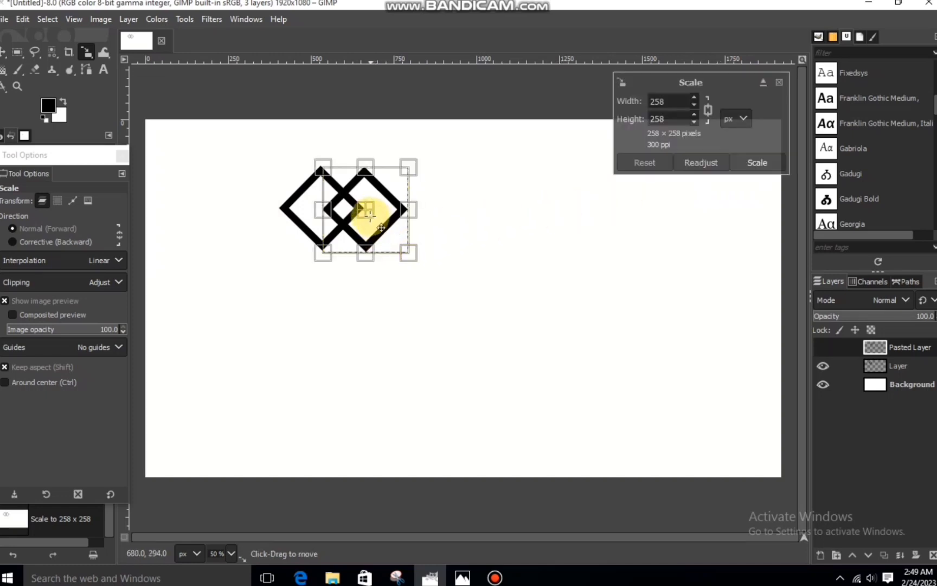
click(767, 163)
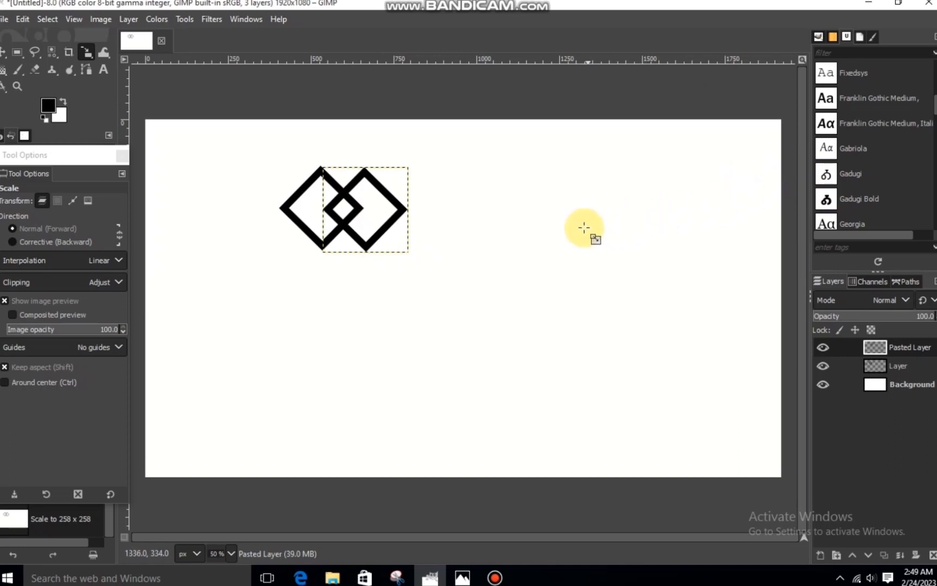
Add an empty layer and draw a text box of about 886 × 244 px below the diamonds containing the text BRAND
click(821, 554)
click(838, 541)
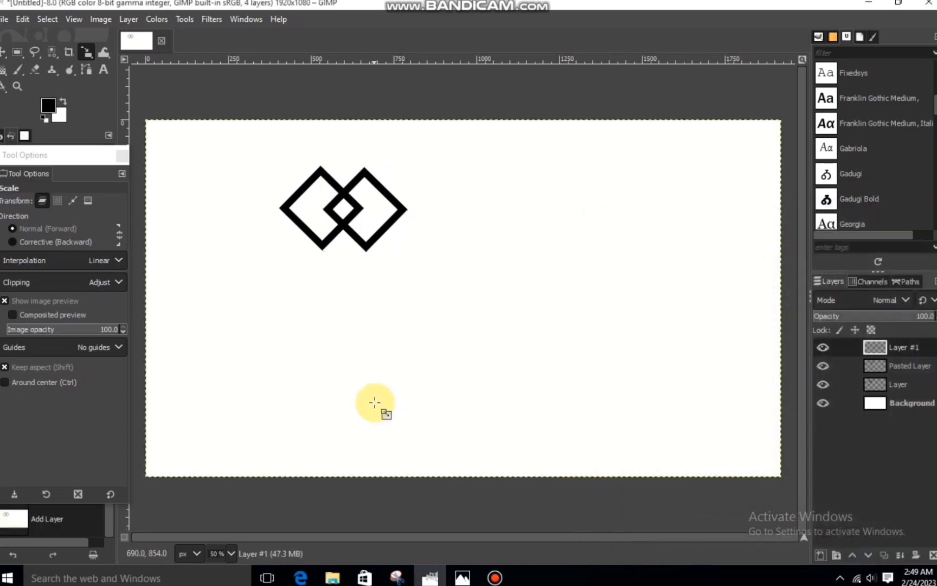
click(103, 69)
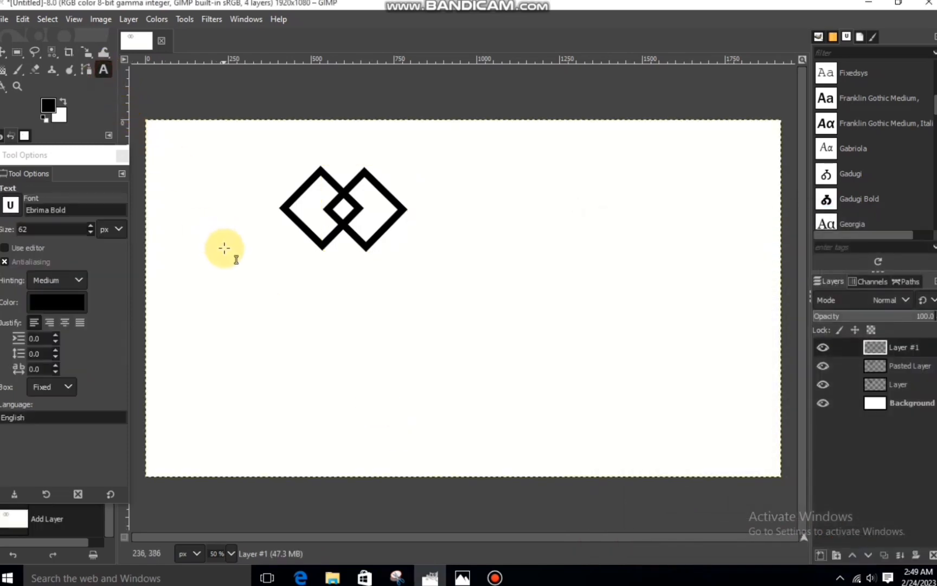
drag(213, 265, 508, 345)
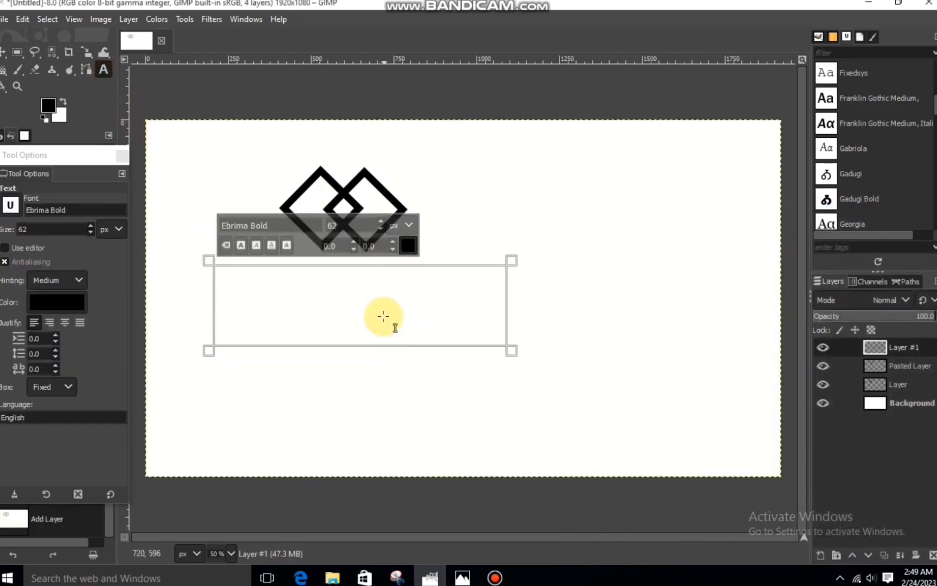
text(B)
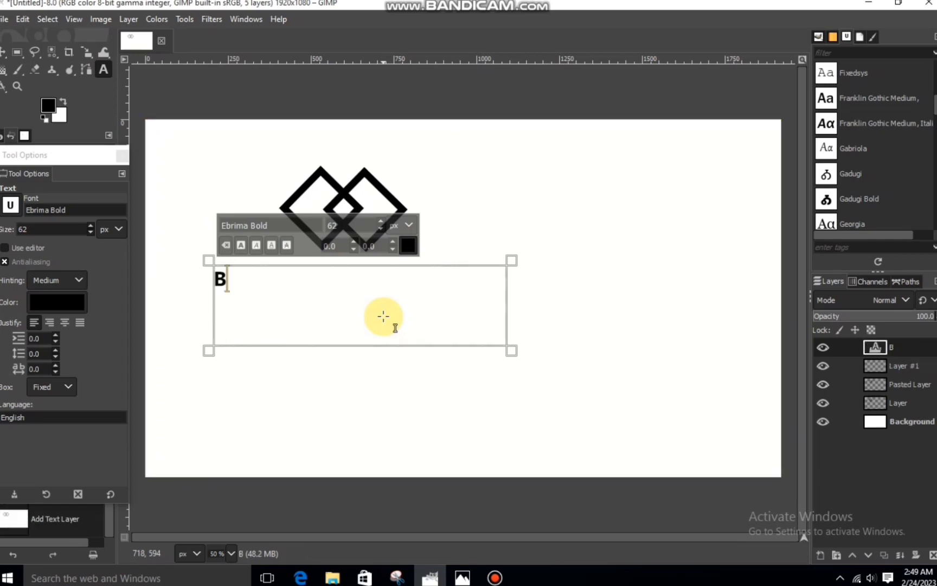
text(RAN)
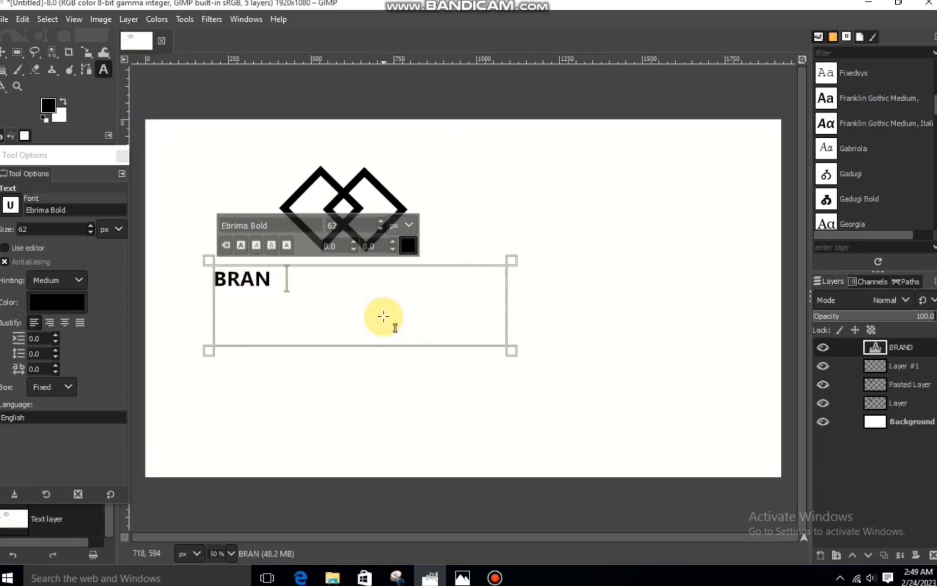
text(D)
Set the BRAND text to a font size of 112 px and a letter spacing of 18
drag(330, 298, 167, 303)
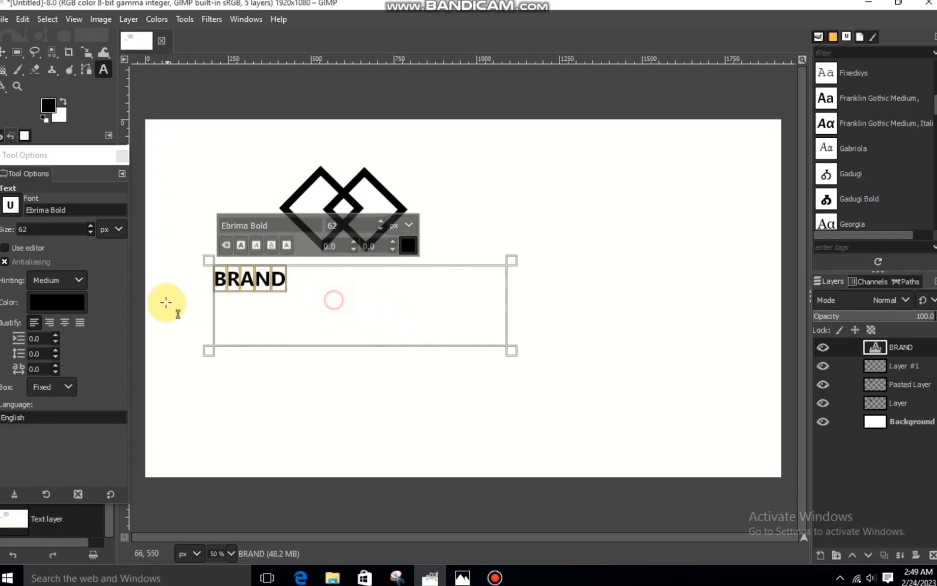
click(379, 221)
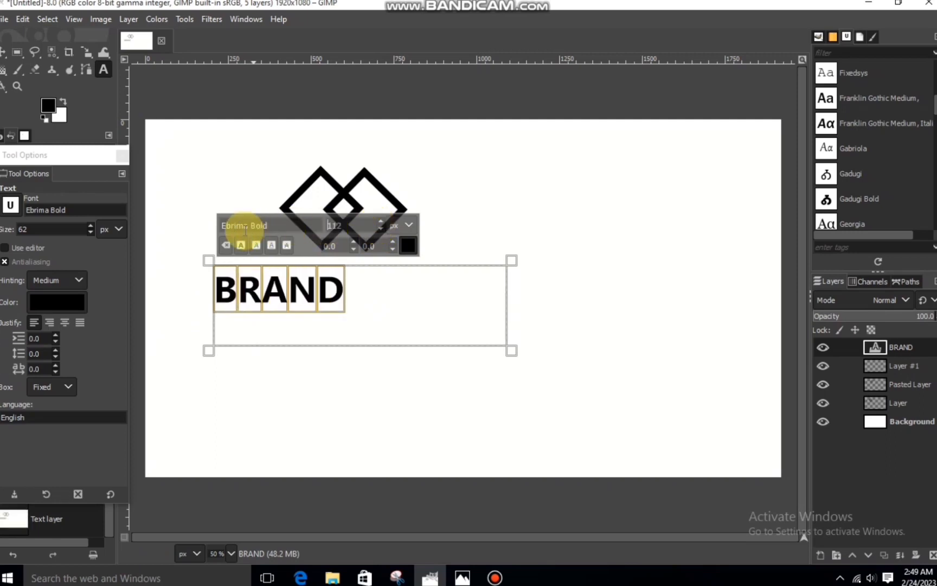
click(392, 242)
click(393, 242)
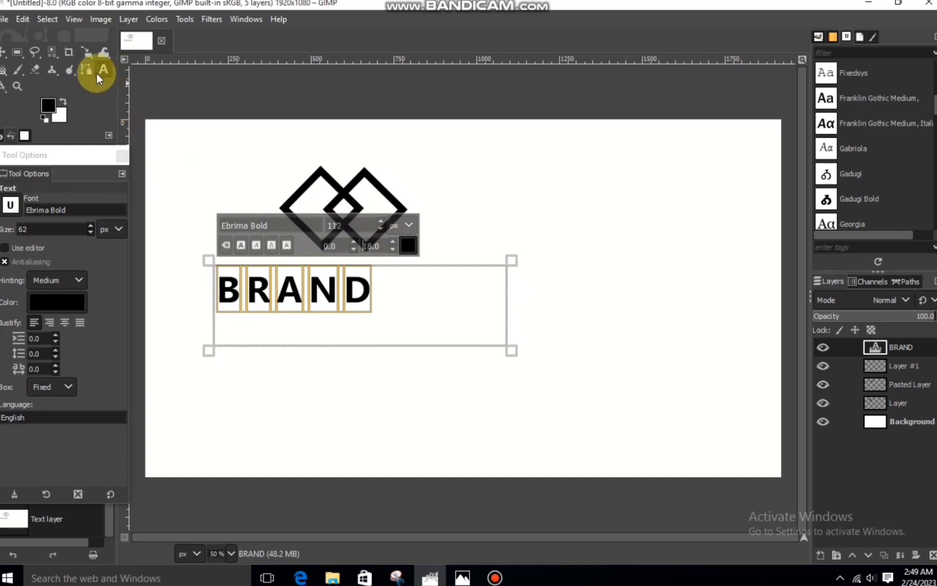
Using the Scale tool, move the BRAND text about 130 px right and 40 px up to sit under the diamonds, keeping it 886 × 244 px
click(86, 52)
click(297, 261)
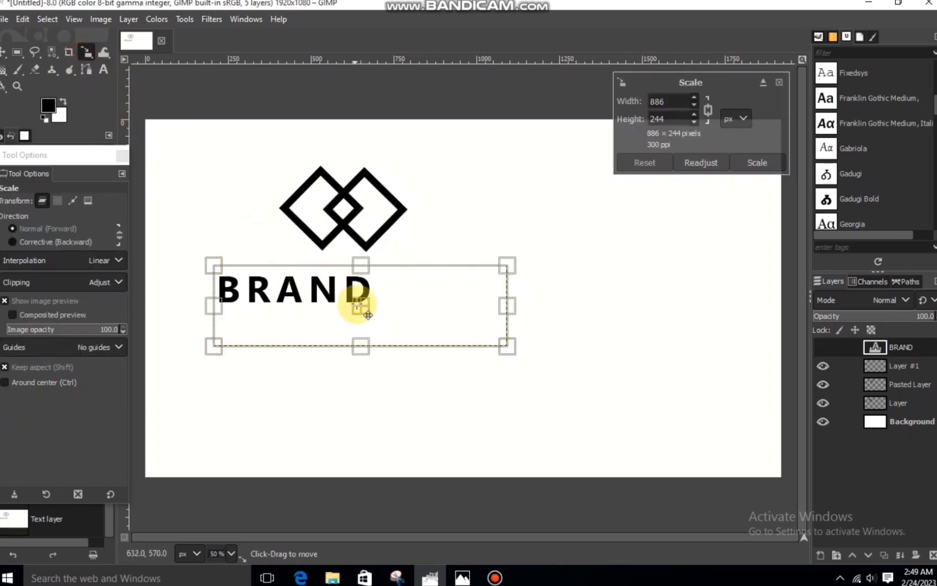
drag(368, 314, 412, 298)
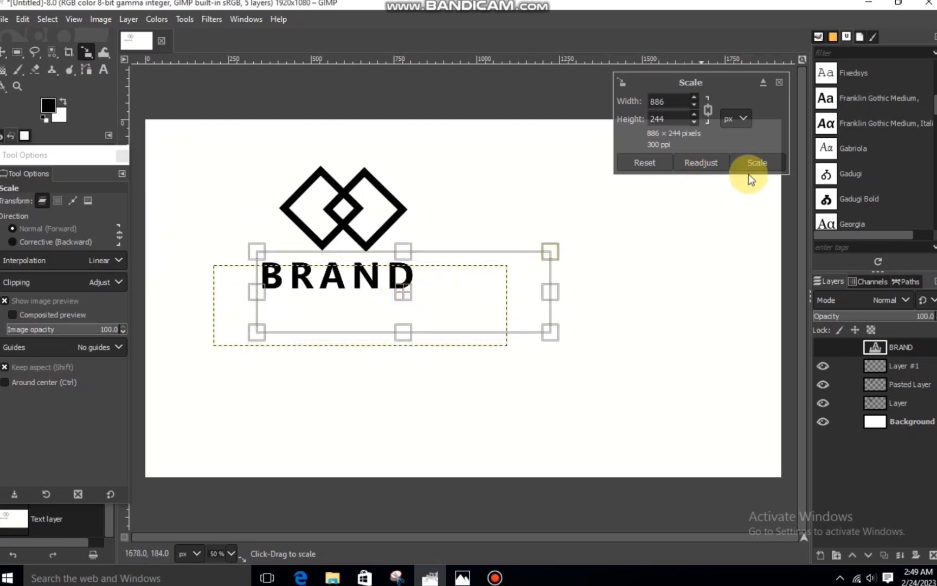
click(757, 162)
Draw a second text box of about 964 × 226 px below BRAND and enter the tagline YOUR LOGO HERE
key(t)
drag(218, 417, 537, 343)
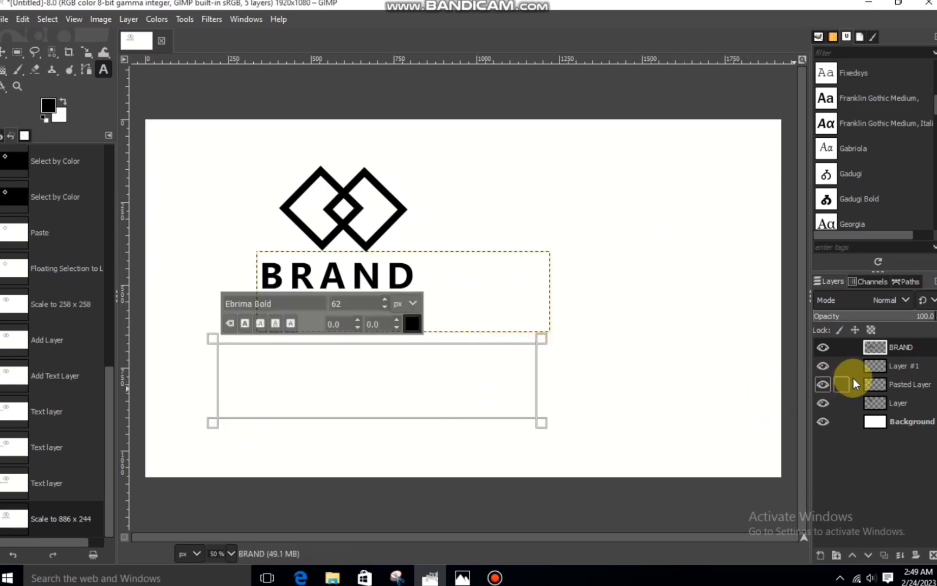
click(431, 376)
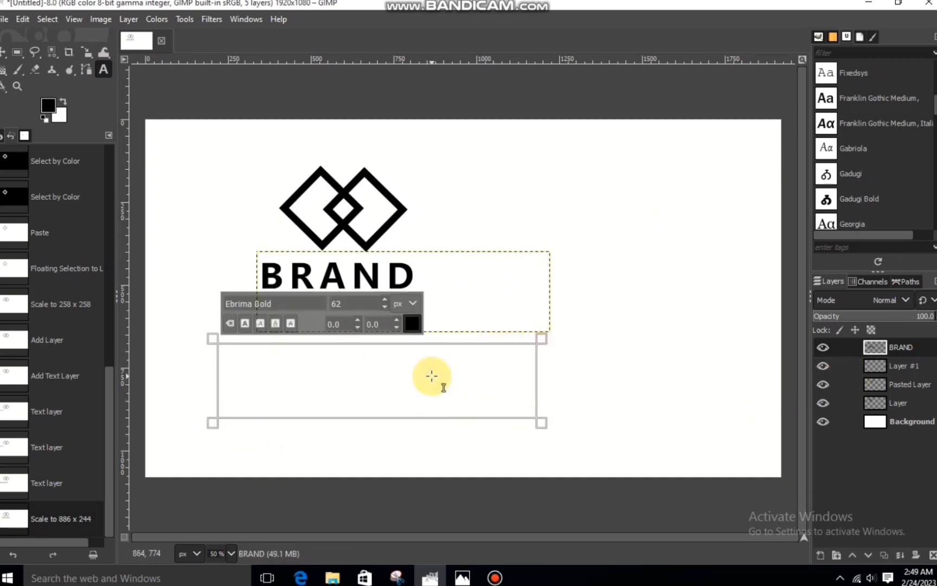
text(YOUR LO)
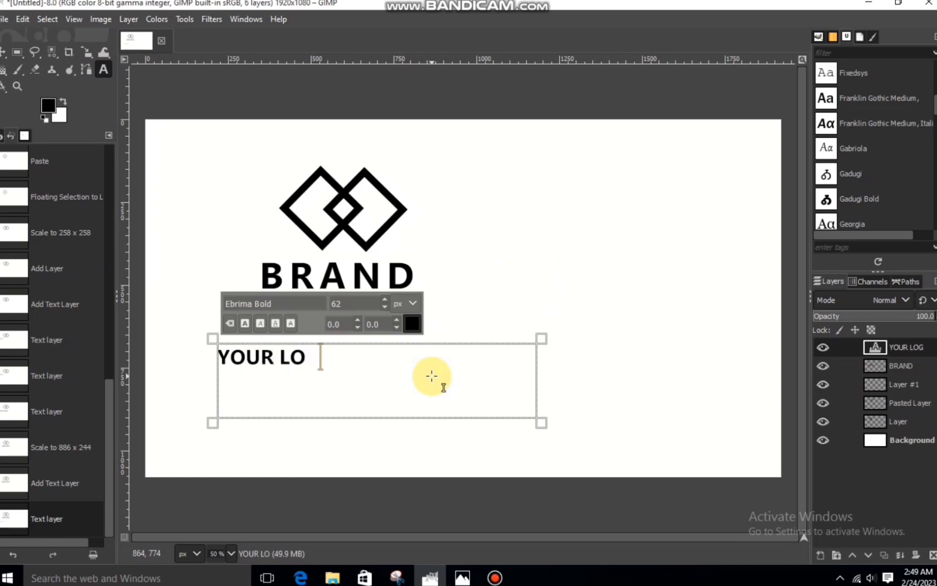
text(GO HERE)
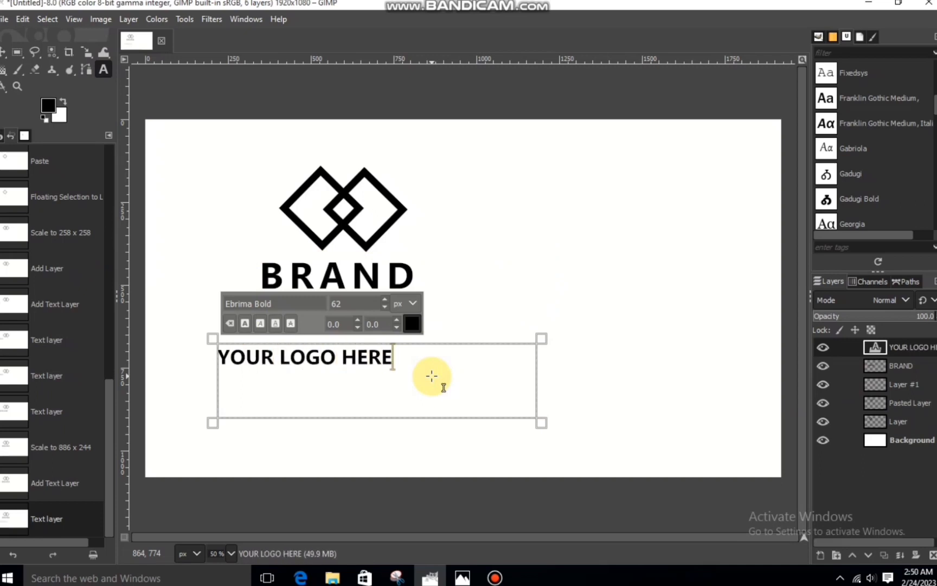
Set the YOUR LOGO HERE text to a font size of 64 px and a letter spacing of 2.0
drag(432, 375, 167, 382)
click(384, 300)
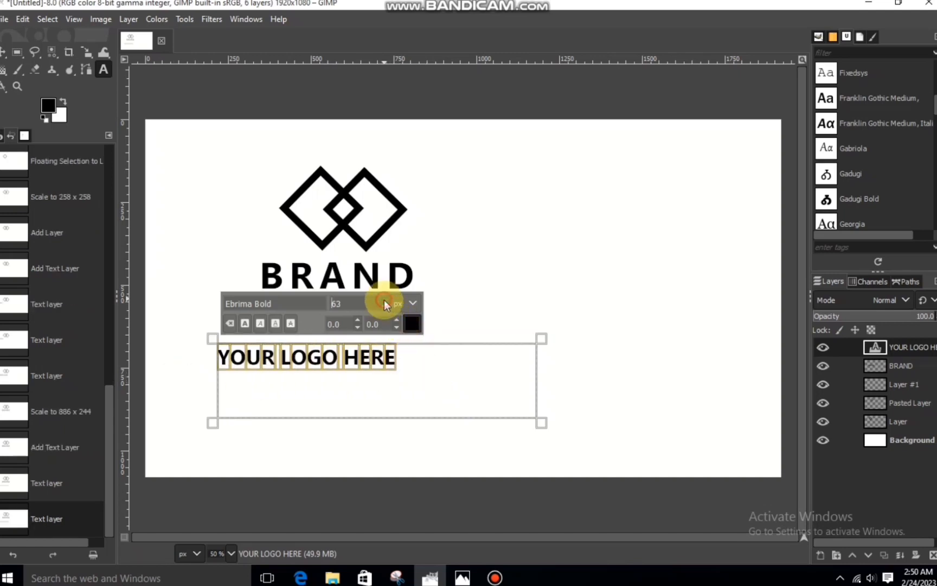
click(384, 299)
click(398, 320)
click(398, 320)
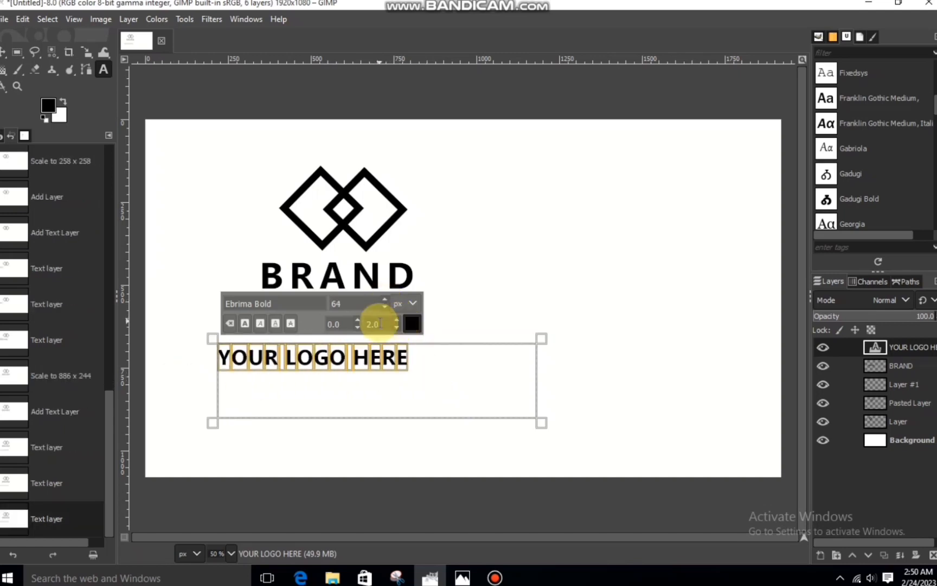
Using the Scale tool, move the tagline about 70 px right and 160 px up to sit directly under BRAND, keeping it 964 × 226 px
click(86, 51)
click(359, 393)
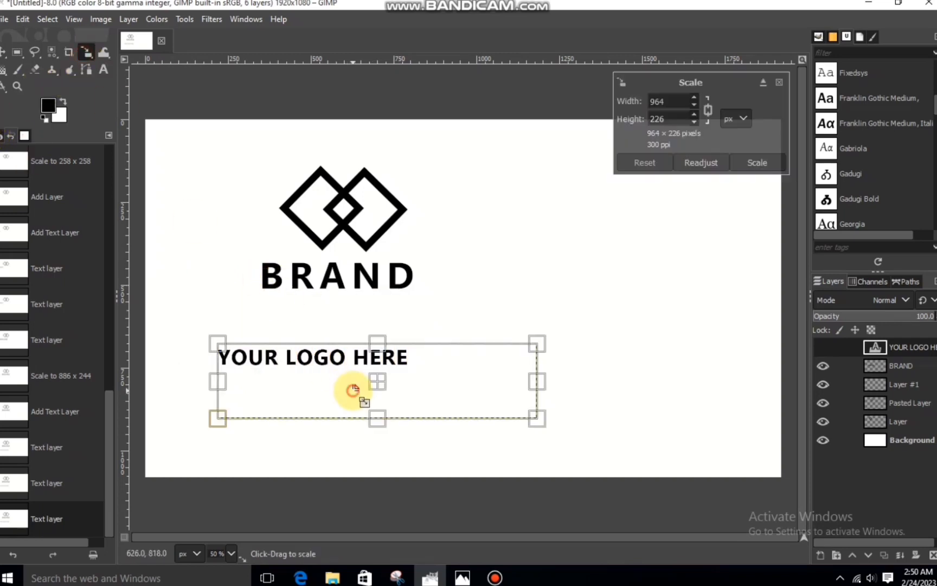
drag(379, 383, 402, 327)
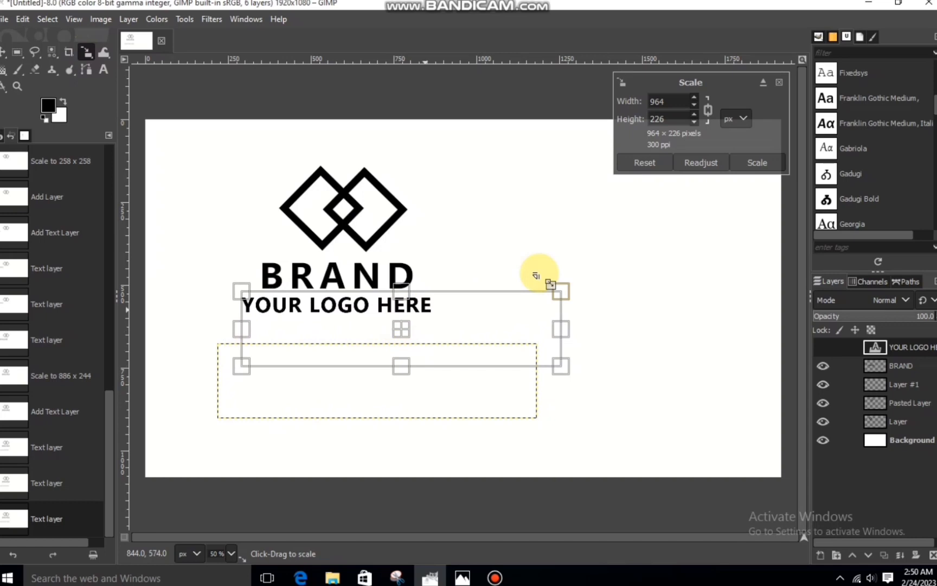
click(775, 166)
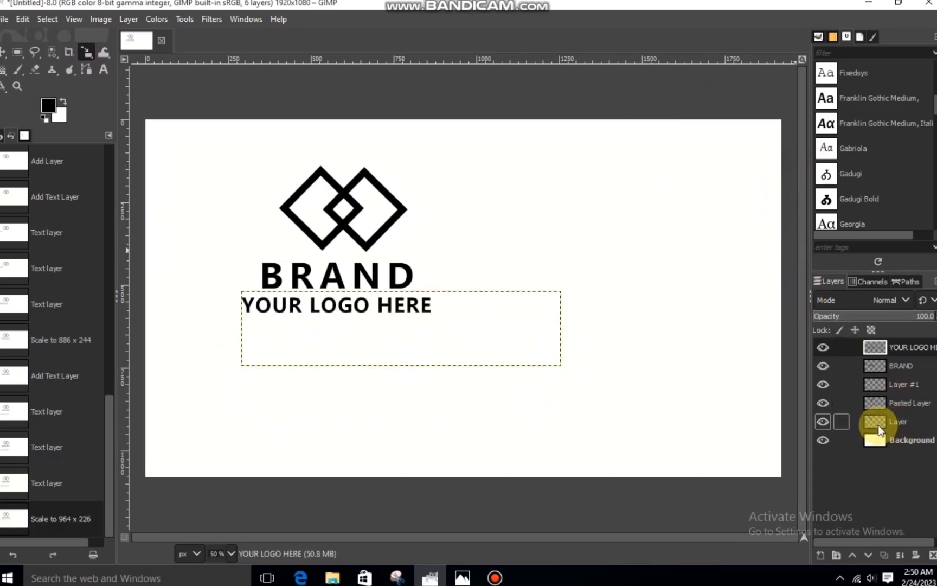
Check the empty Layer #1 by toggling its visibility, and delete the layer
click(886, 389)
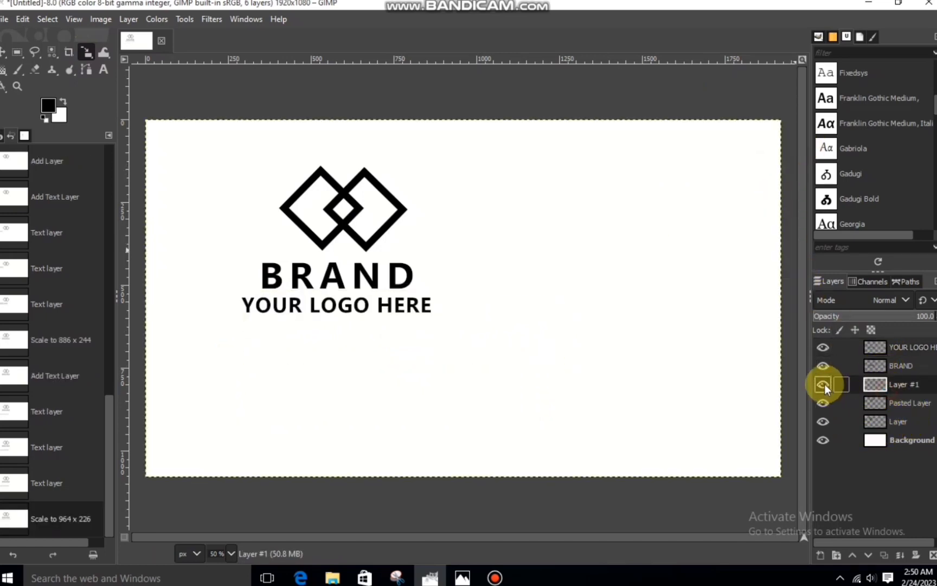
click(821, 384)
click(821, 384)
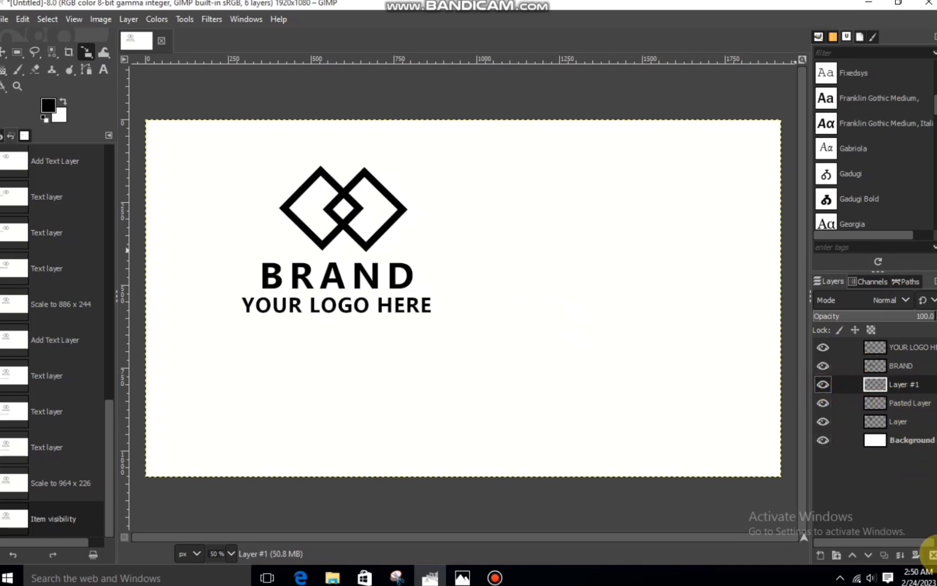
click(933, 554)
Merge the tagline, BRAND and pasted diamond layers down into the original diamond layer, leaving the white background separate
click(875, 352)
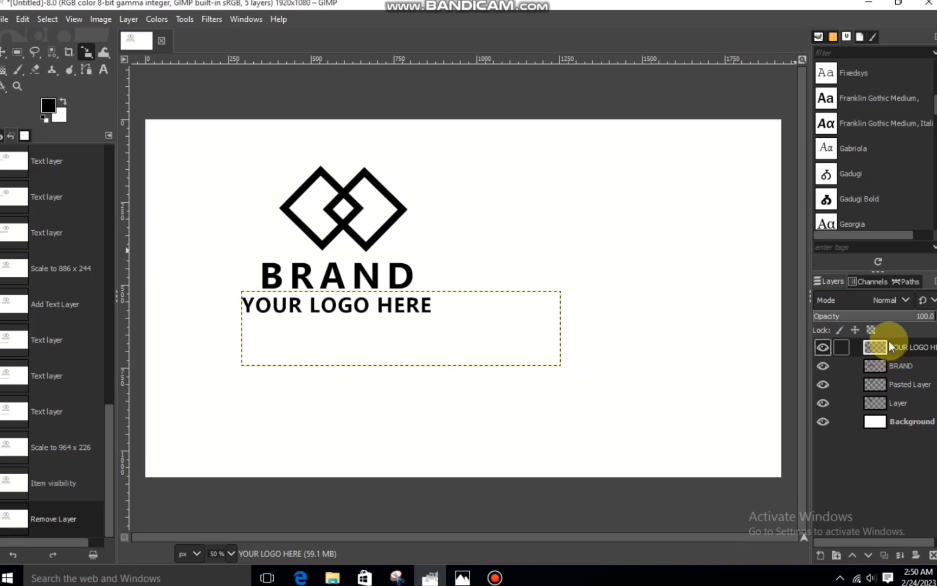
right_click(890, 343)
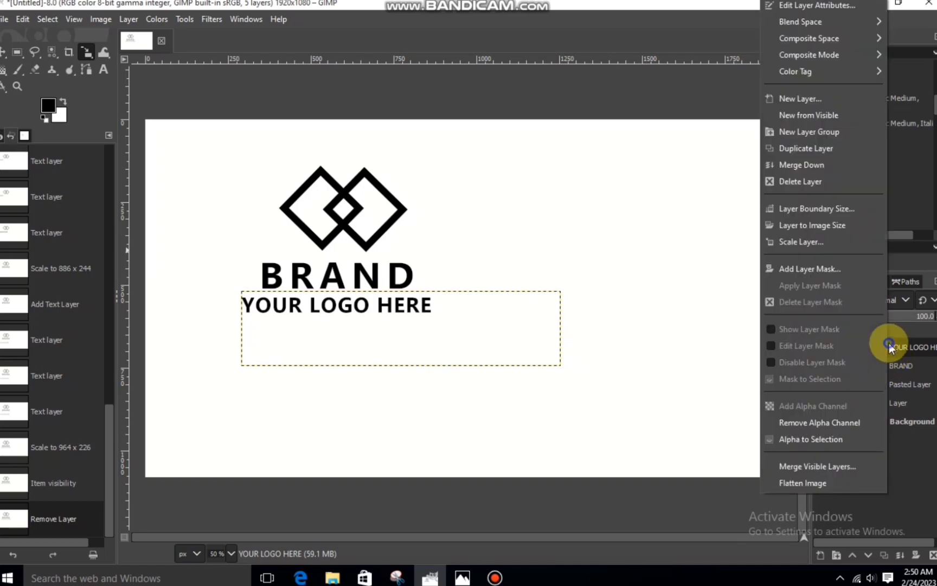
click(802, 167)
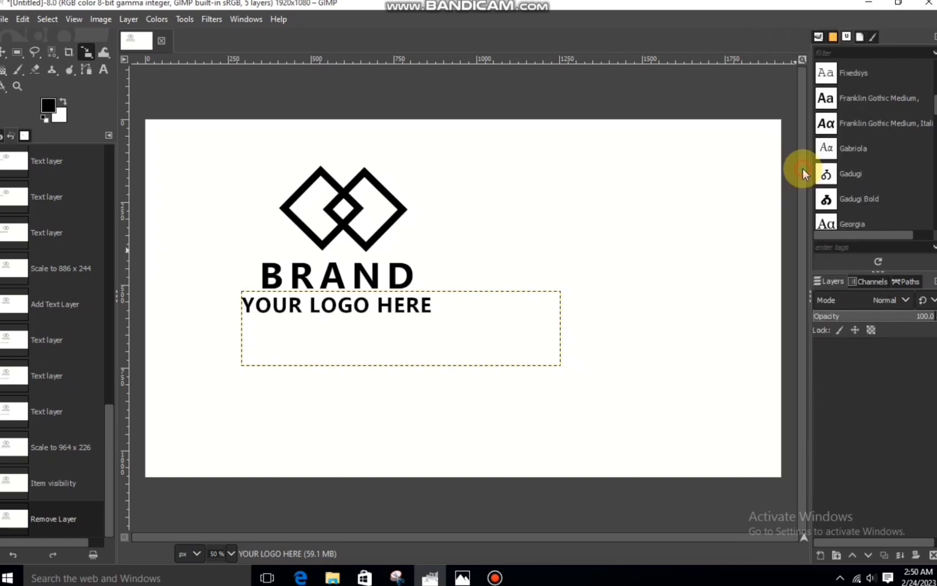
right_click(867, 349)
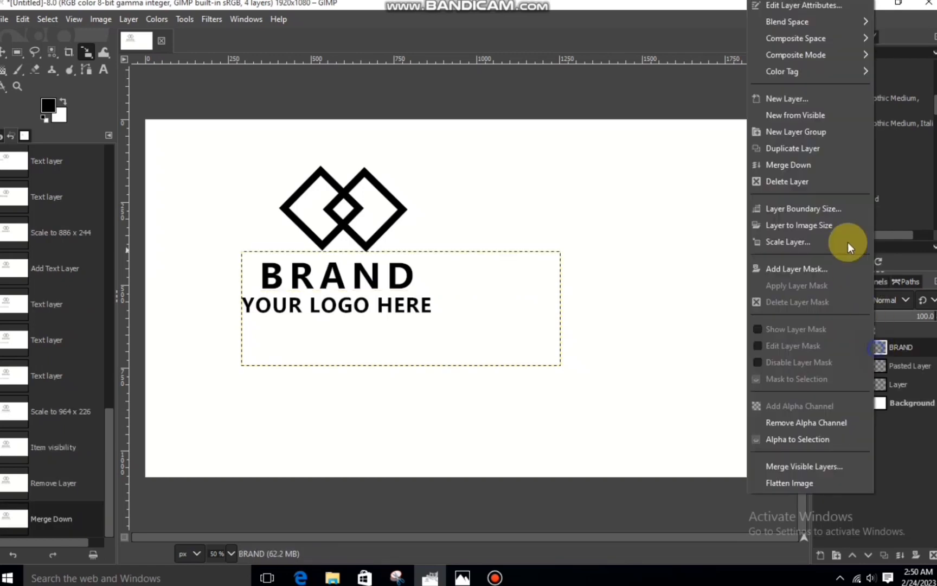
click(818, 167)
right_click(869, 342)
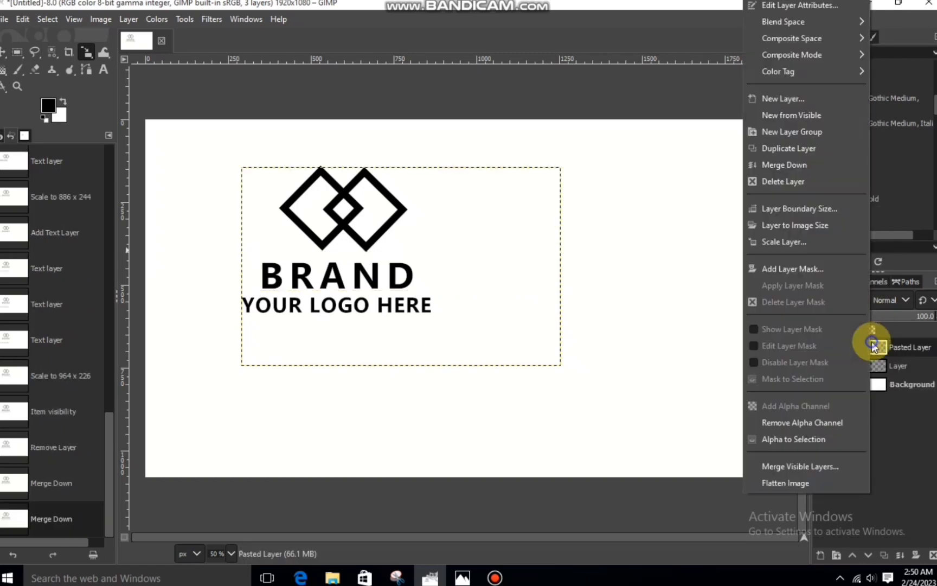
click(808, 173)
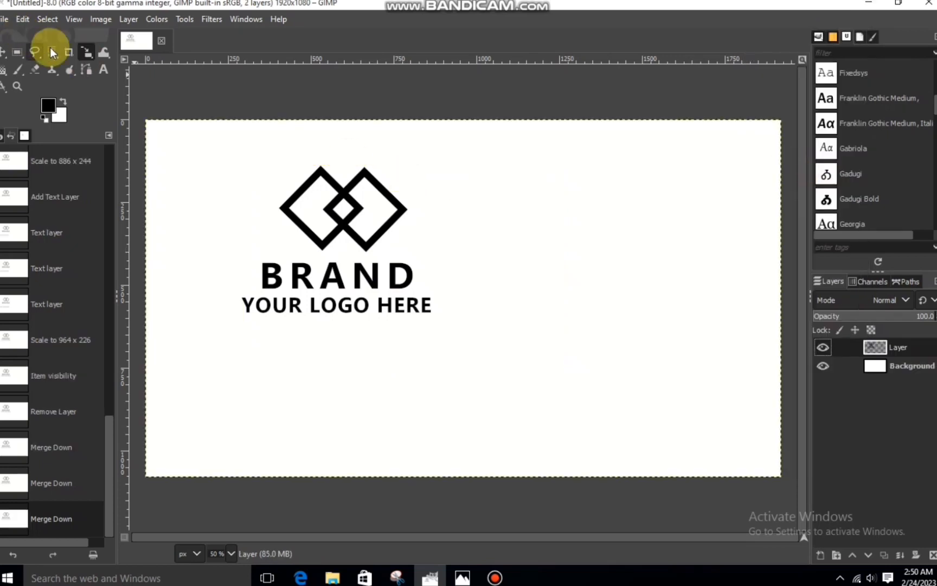
Scale the merged logo layer to 2115 × 1190 px and shift it right and down toward the canvas center
click(383, 272)
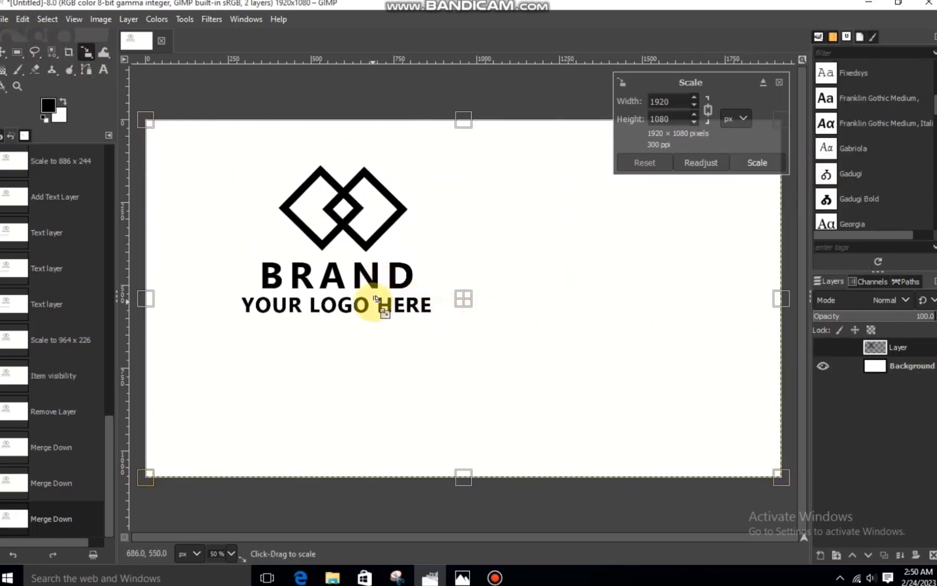
drag(468, 300, 545, 331)
drag(360, 398, 633, 292)
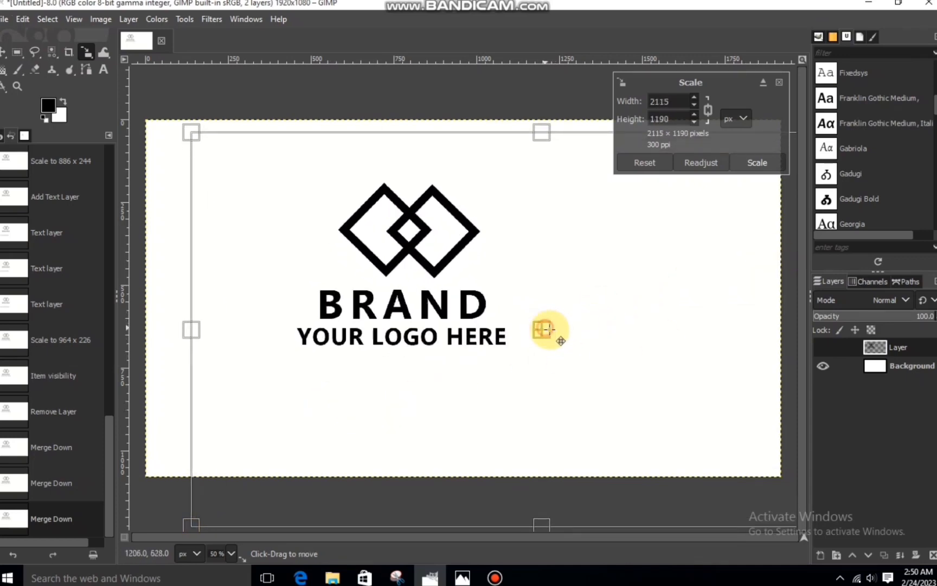
drag(545, 329, 554, 333)
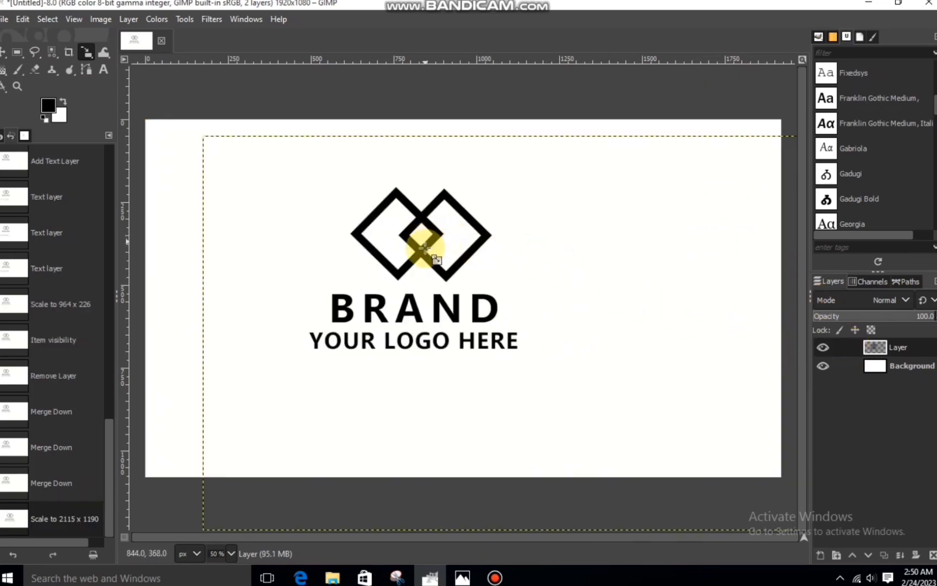
Import High_resolution_wallpaper_background_ID_77702094162.jpg from the LOGO BACKGROUND folder in File Explorer into the GIMP image as a new top layer
click(333, 577)
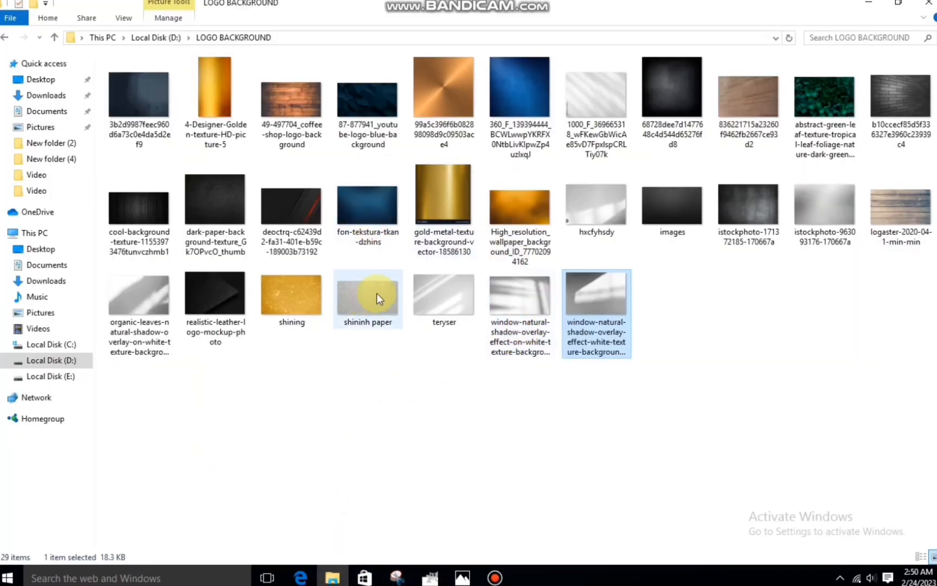
drag(513, 199, 416, 380)
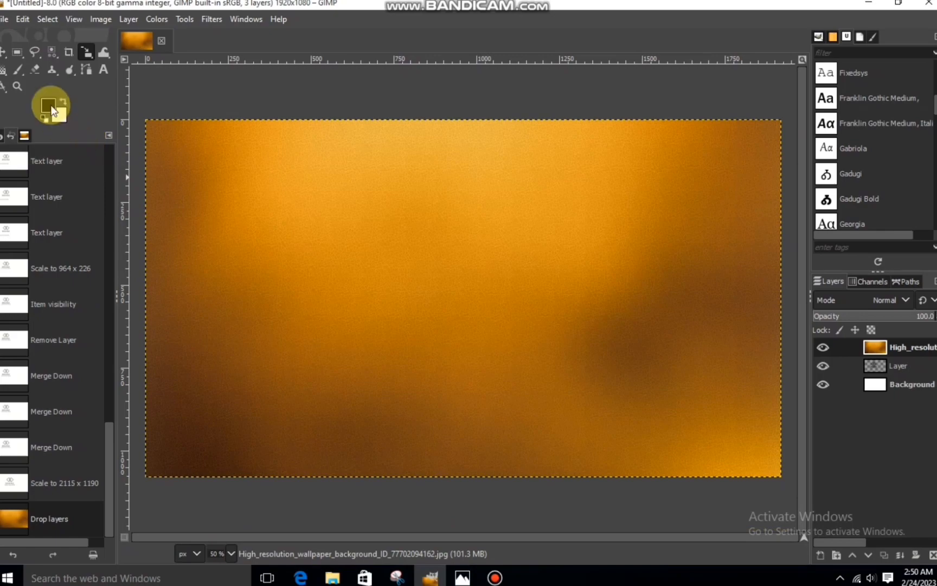
click(79, 57)
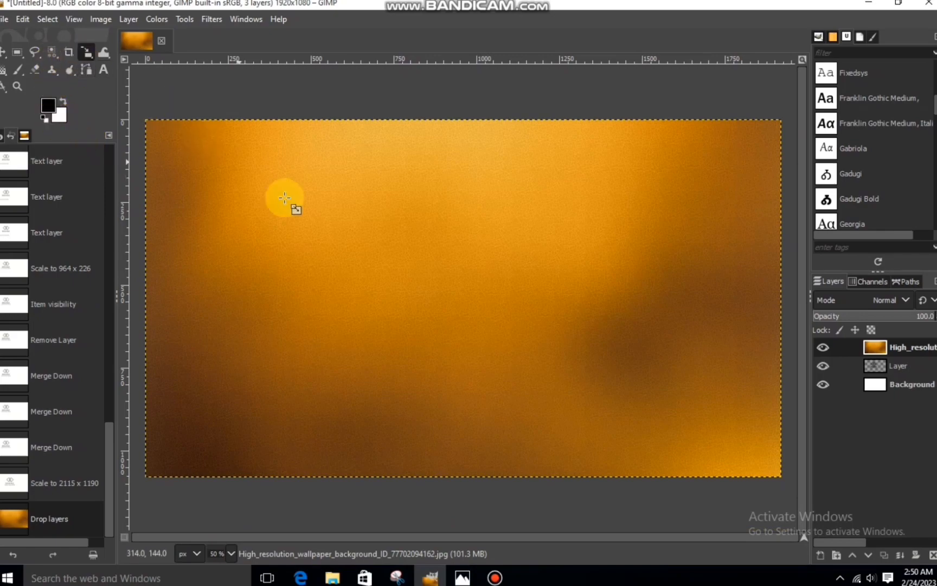
Scale the golden background layer to 1419 × 798 px and position it so that it covers the whole logo
click(187, 174)
drag(251, 225, 437, 332)
drag(594, 397, 549, 391)
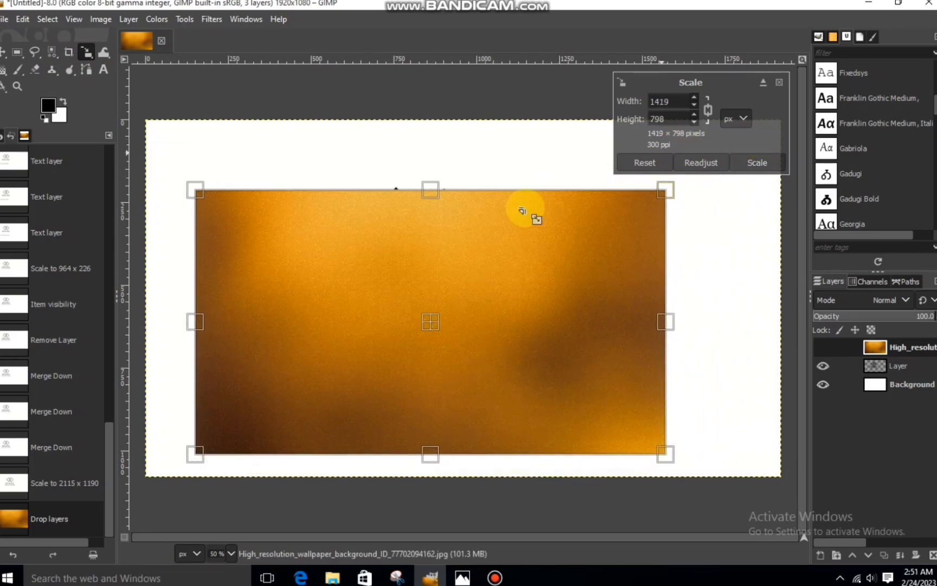
drag(427, 322, 423, 315)
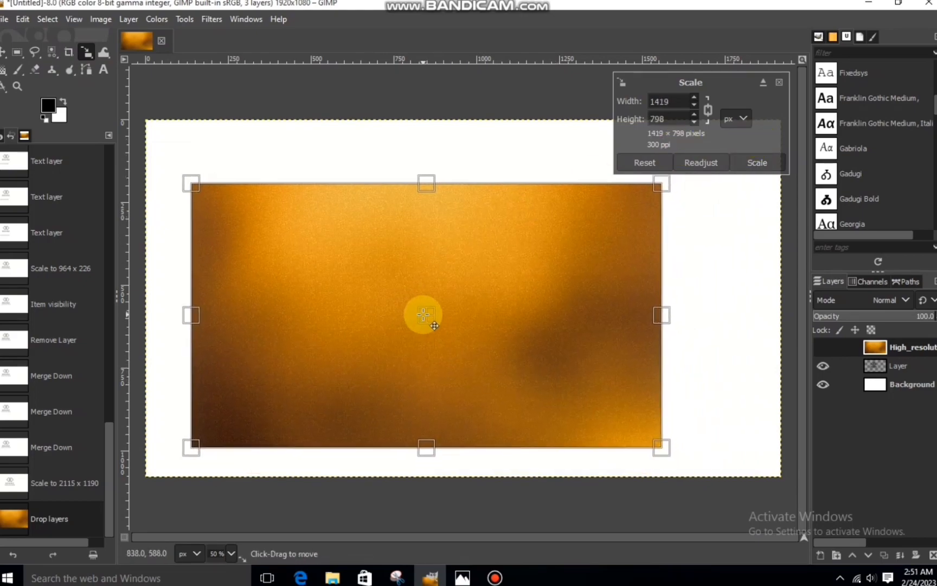
click(759, 162)
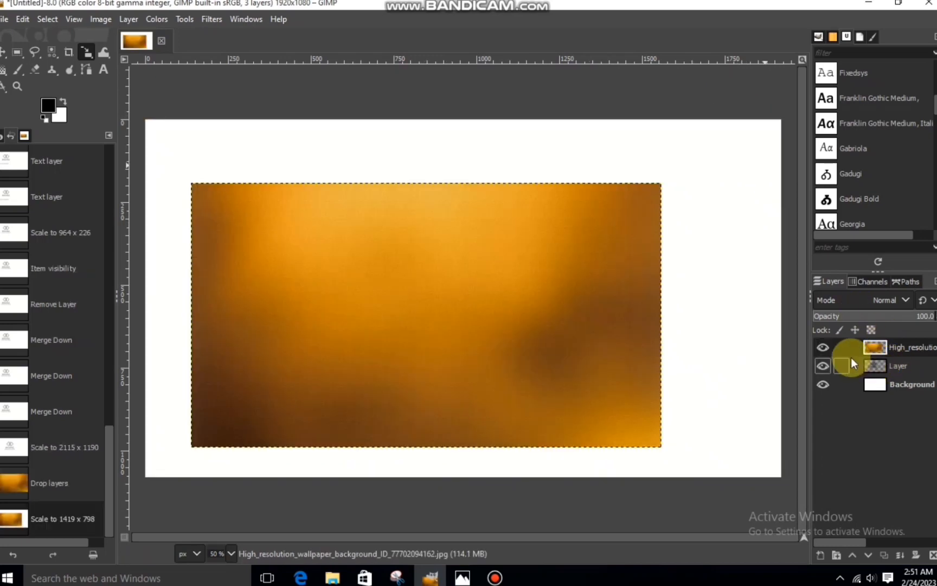
Hide the golden layer, create a selection from the logo layer's alpha, and make the golden layer active and visible again
click(822, 347)
click(874, 366)
right_click(874, 367)
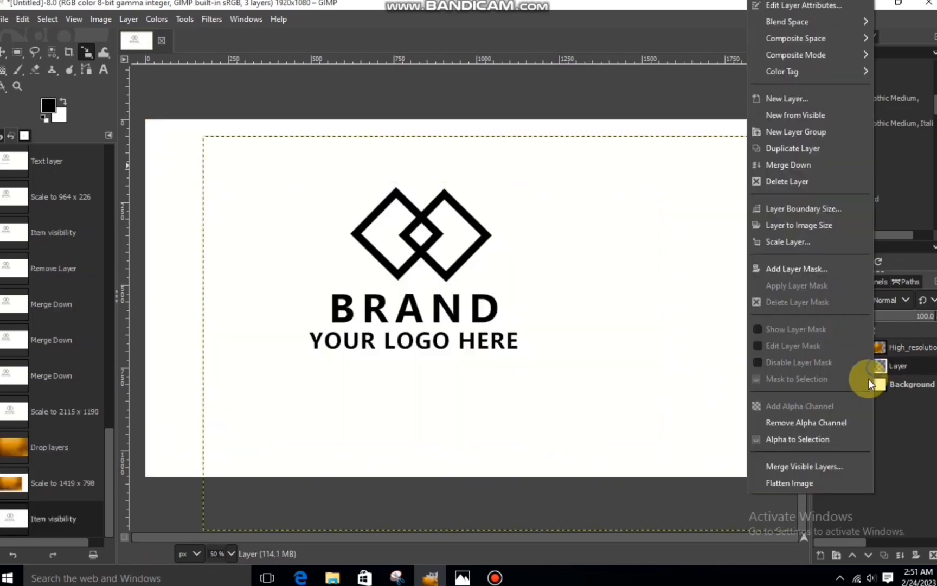
click(807, 438)
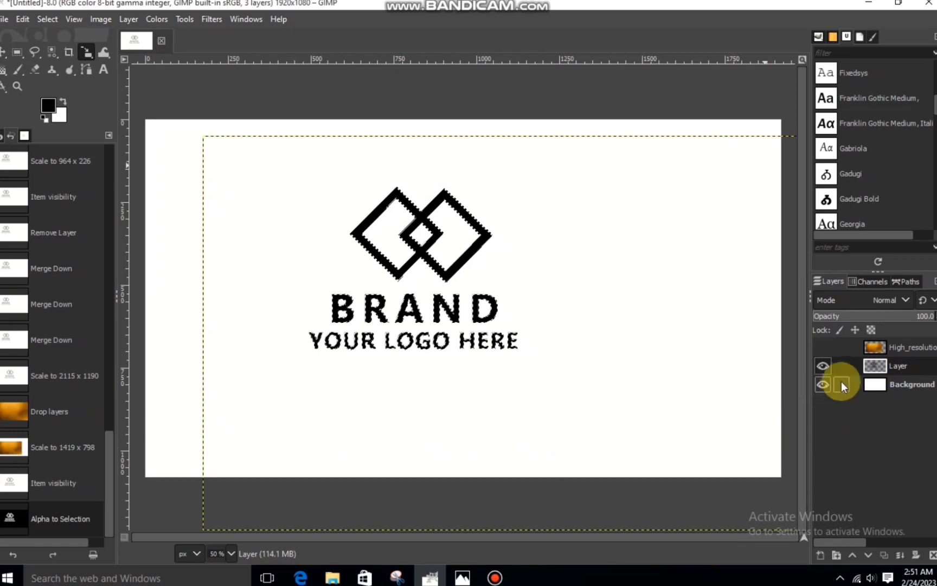
click(863, 346)
click(823, 347)
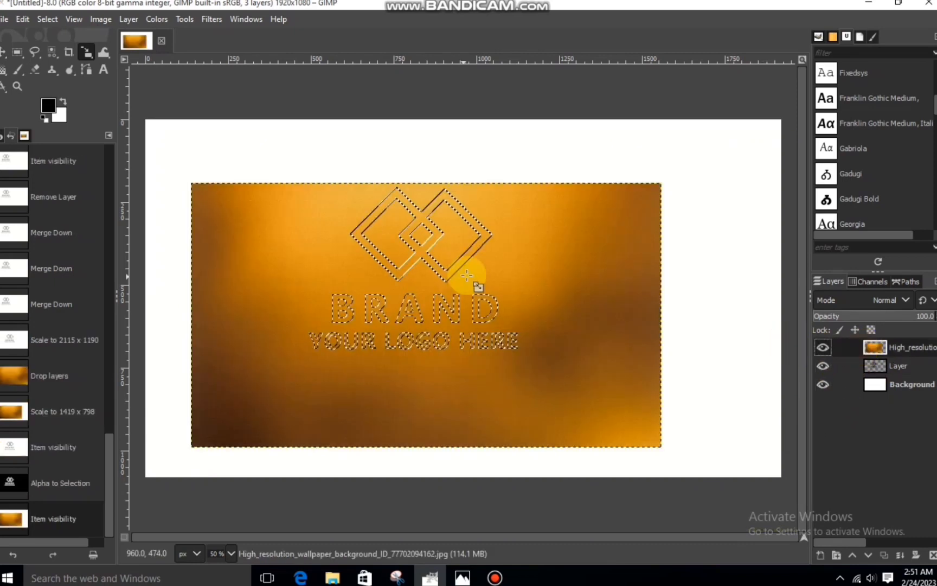
Invert the selection and cut the golden texture outside the logo shapes
click(47, 19)
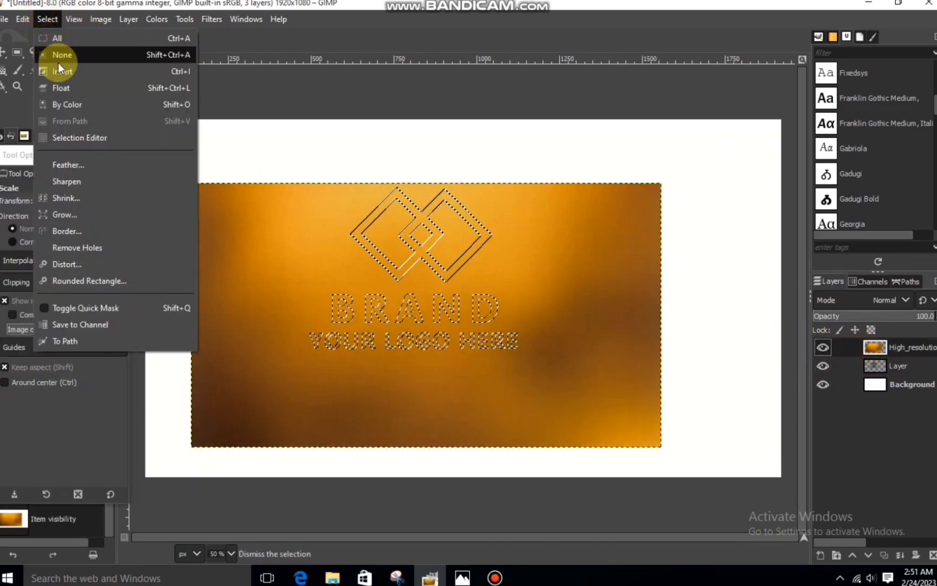
click(61, 71)
right_click(312, 273)
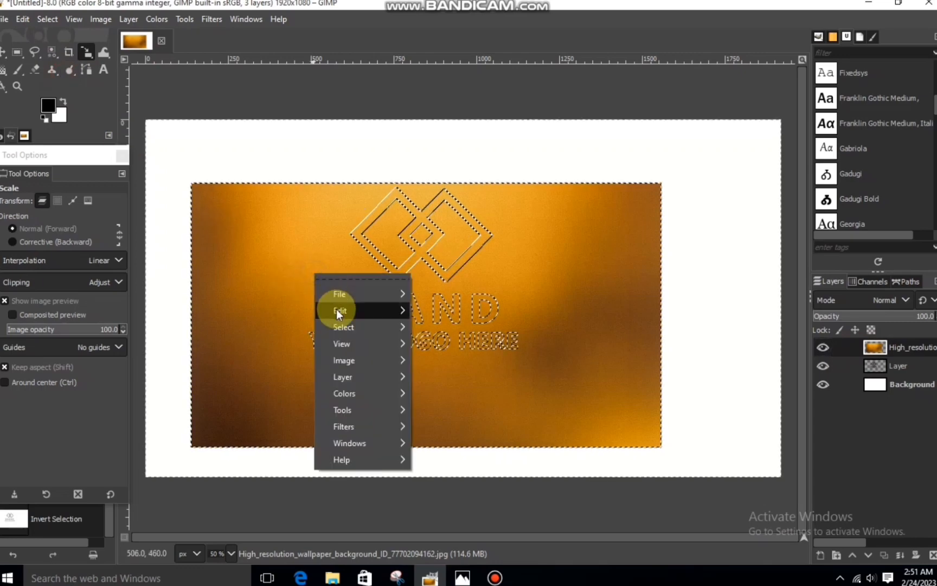
mouse_move(336, 310)
click(448, 207)
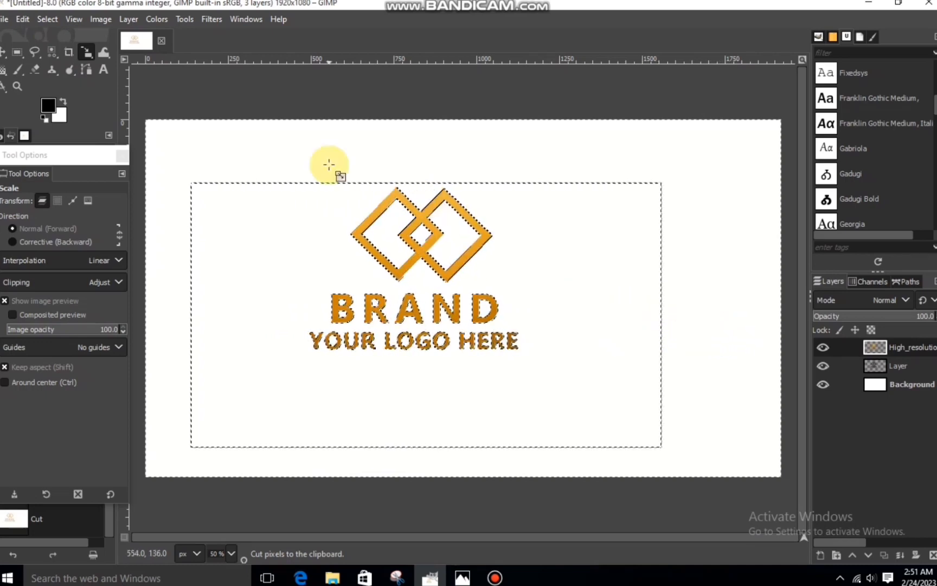
Clear the selection and merge the golden texture layer down into the logo layer
click(47, 19)
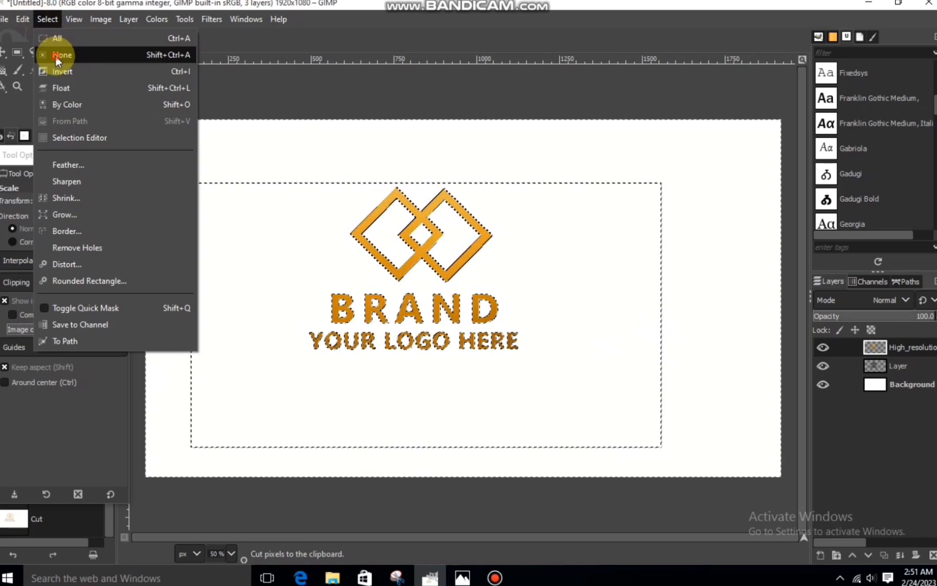
click(55, 54)
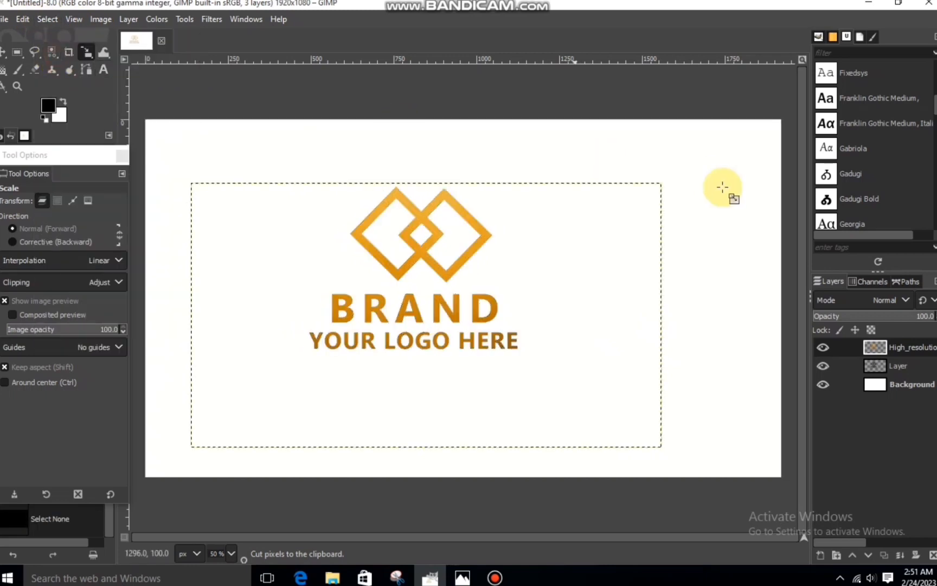
right_click(892, 355)
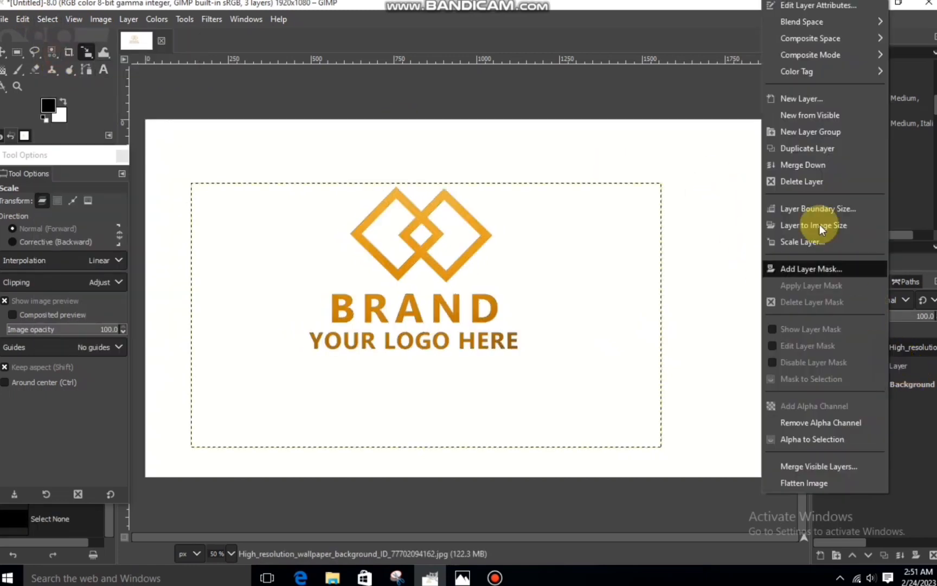
click(800, 165)
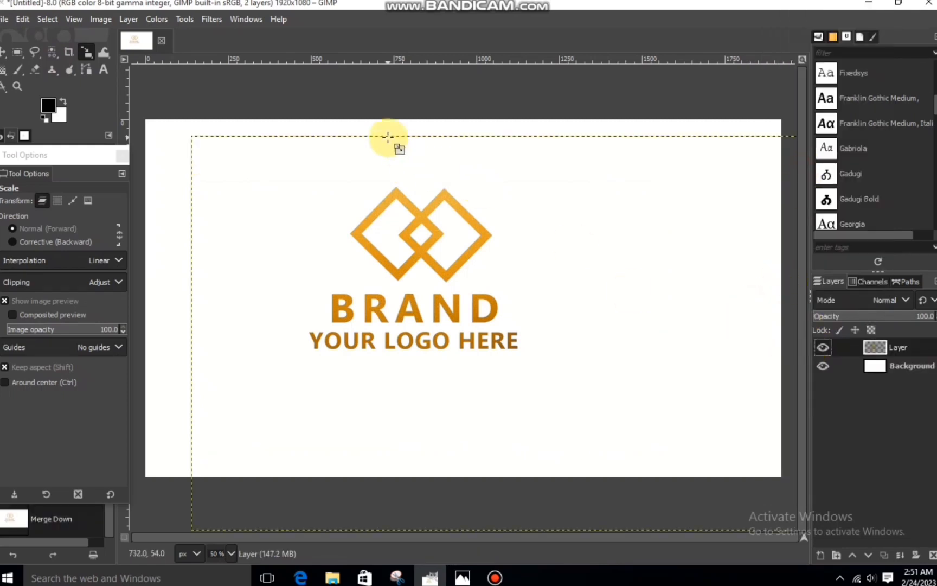
Apply a Drop Shadow to the golden logo layer with unlinked offsets of X -20.387 and Y -0.258 and opacity 1.203
click(208, 16)
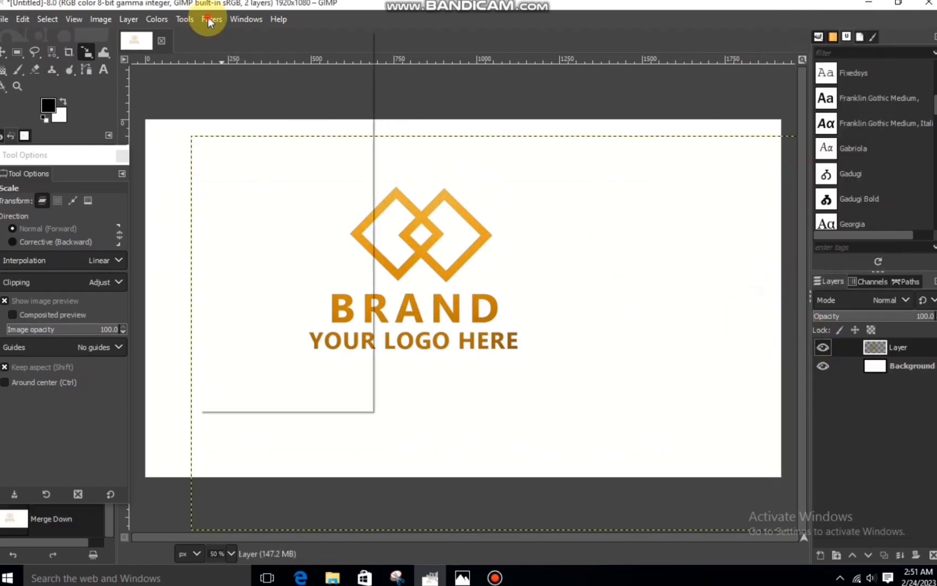
mouse_move(253, 160)
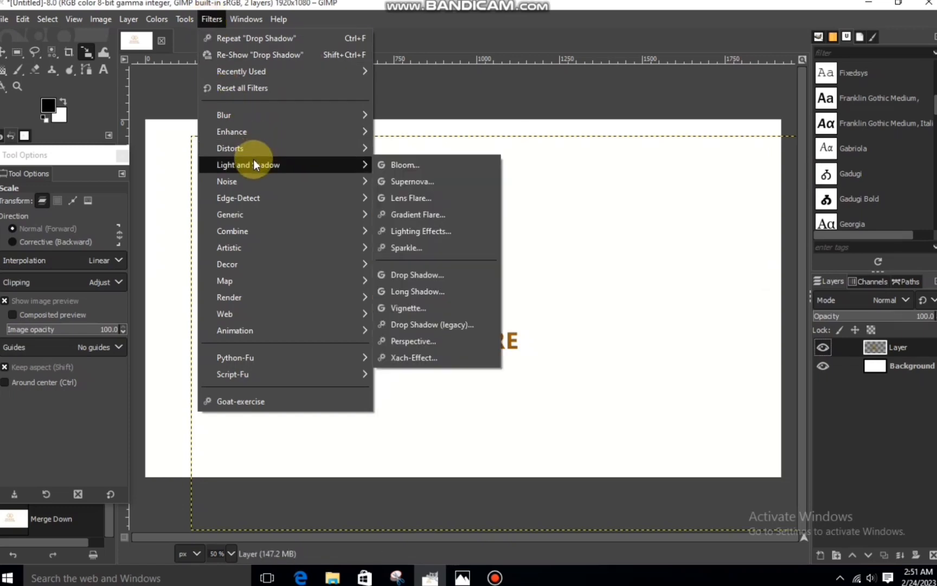
click(440, 277)
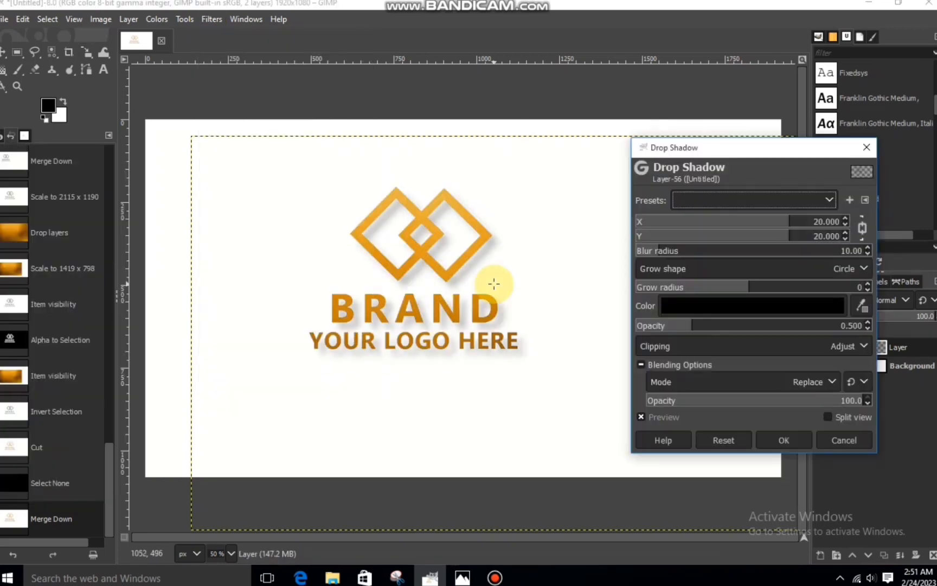
drag(725, 331, 764, 334)
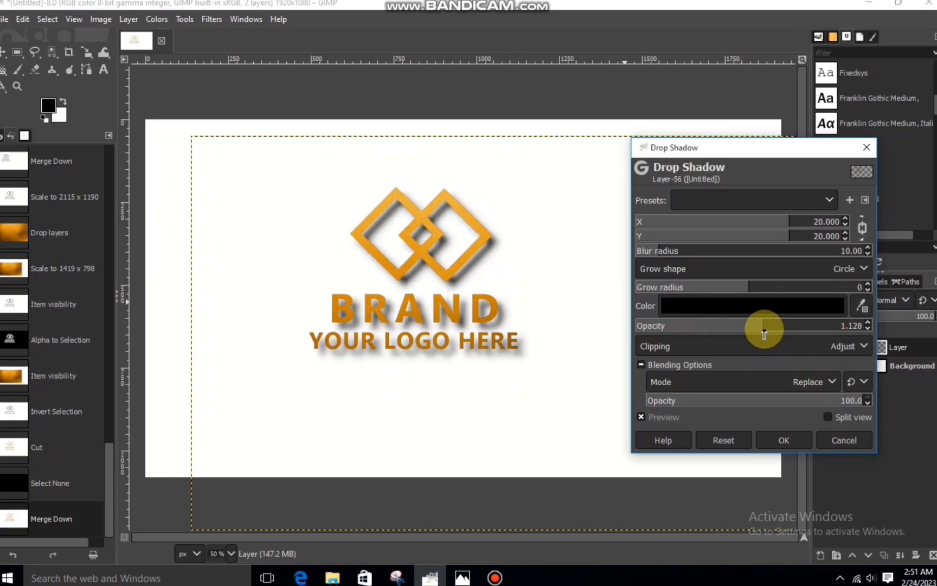
drag(775, 229, 721, 225)
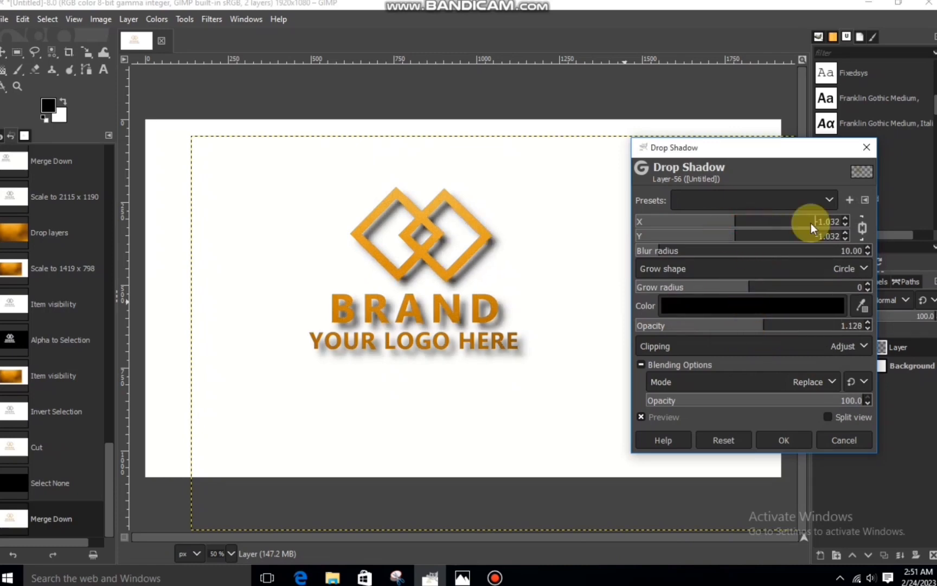
click(862, 228)
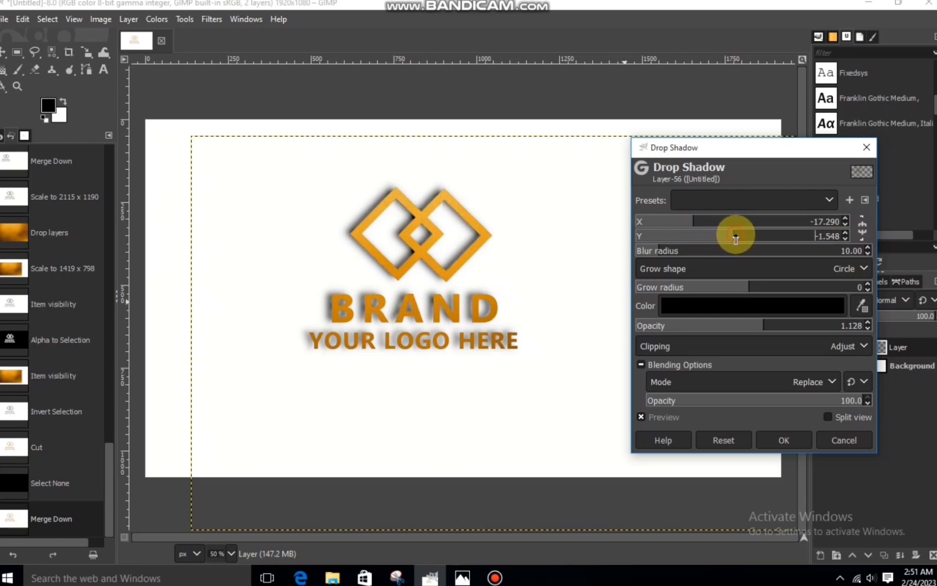
drag(735, 236, 738, 235)
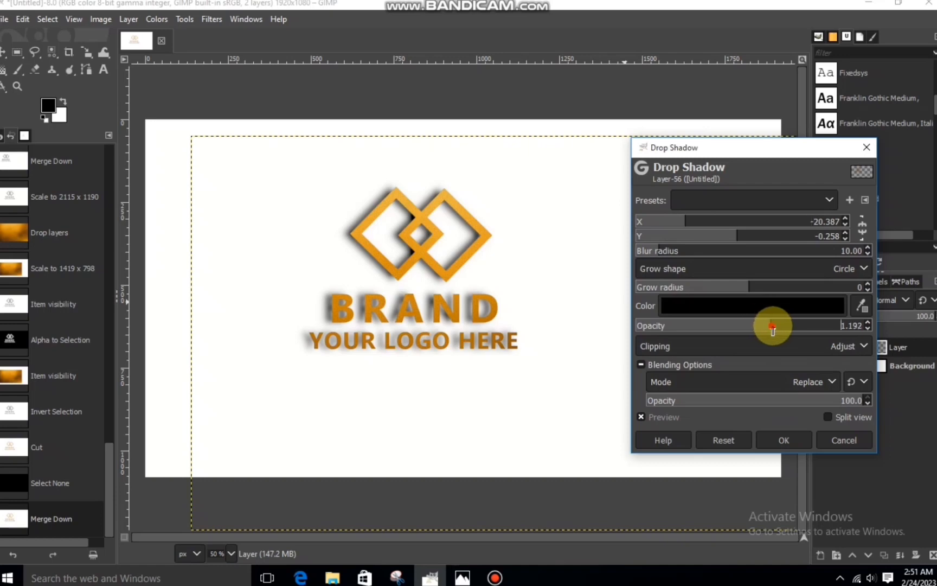
drag(772, 326, 773, 328)
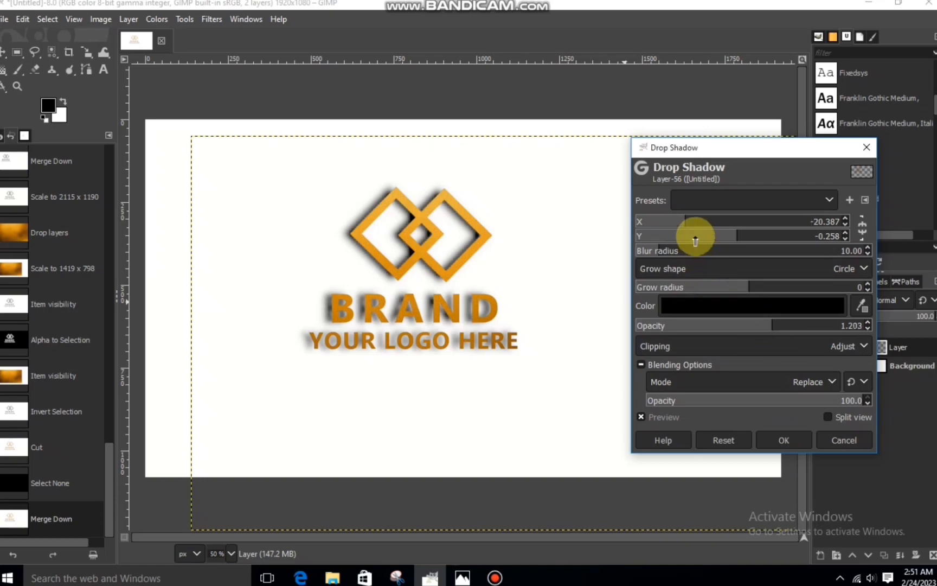
click(803, 433)
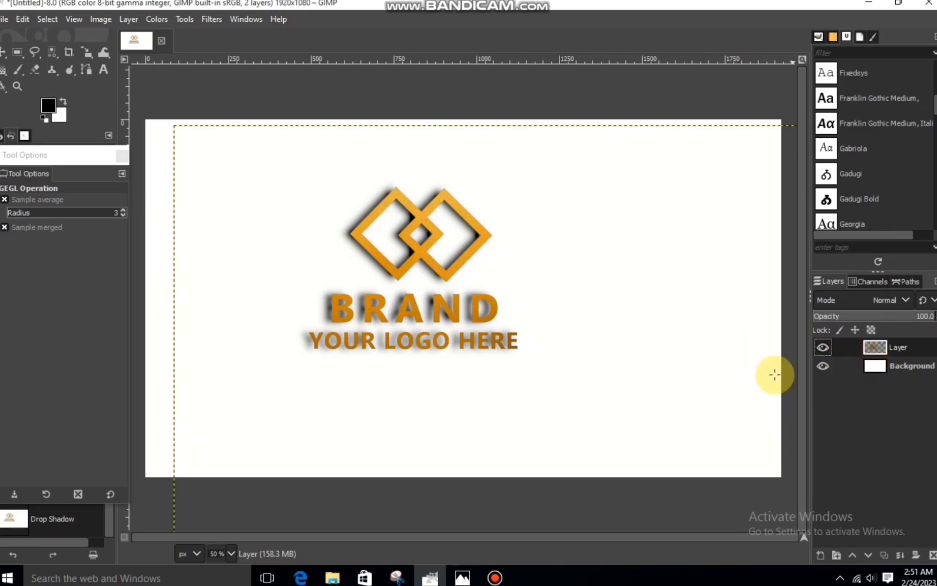
Import the window-natural-shadow-overlay-effect-on-white-texture image from the LOGO BACKGROUND folder as a new layer and scale it to 867 × 555 px over the logo
click(332, 579)
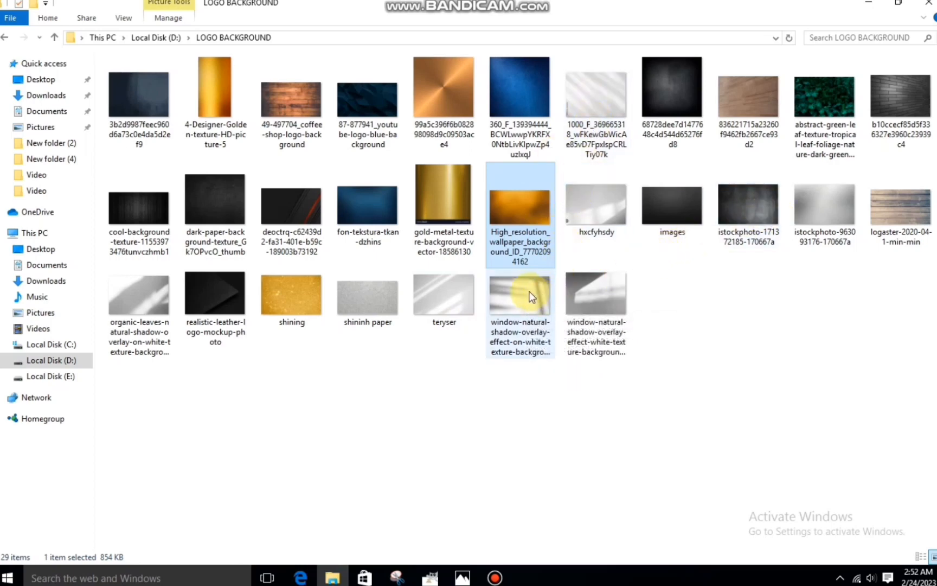
drag(529, 296, 413, 409)
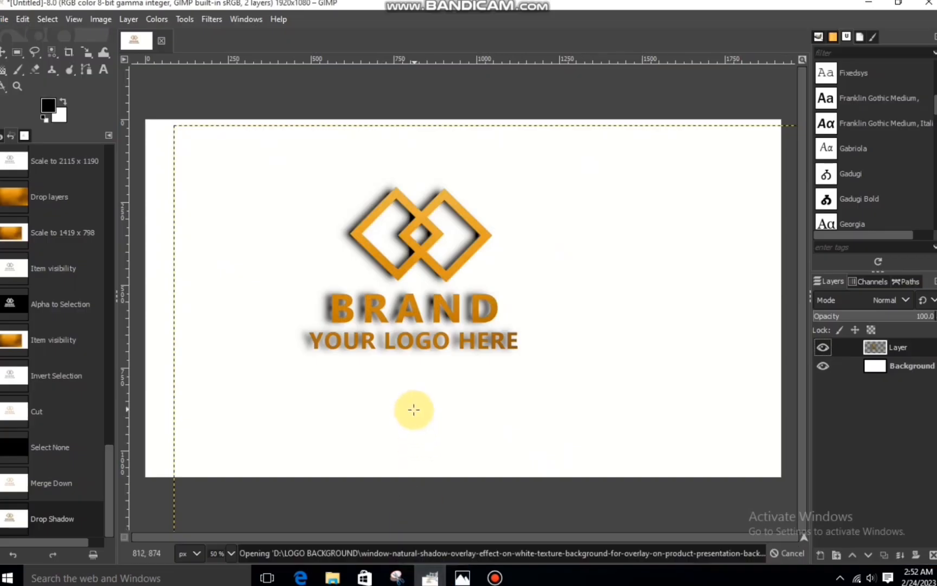
click(86, 51)
click(429, 310)
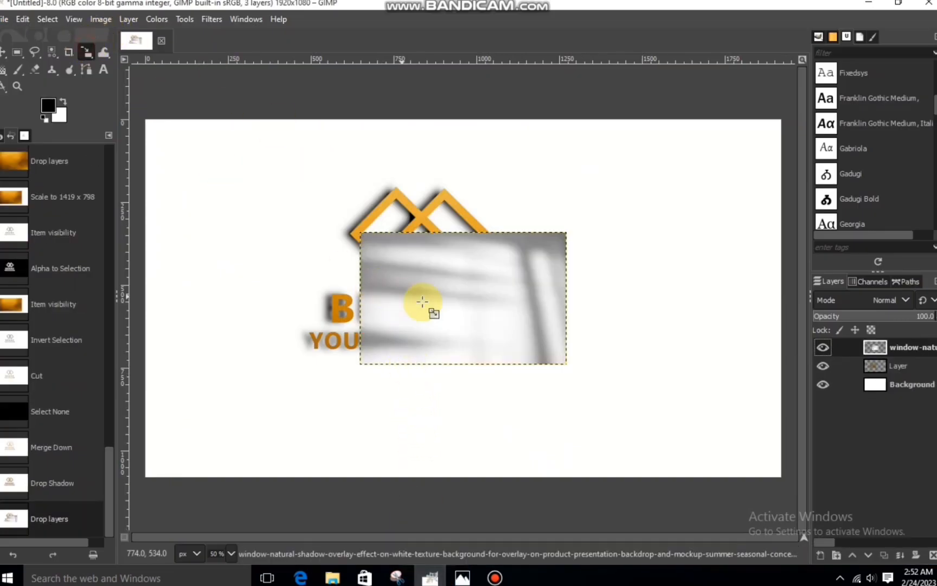
drag(389, 295, 276, 265)
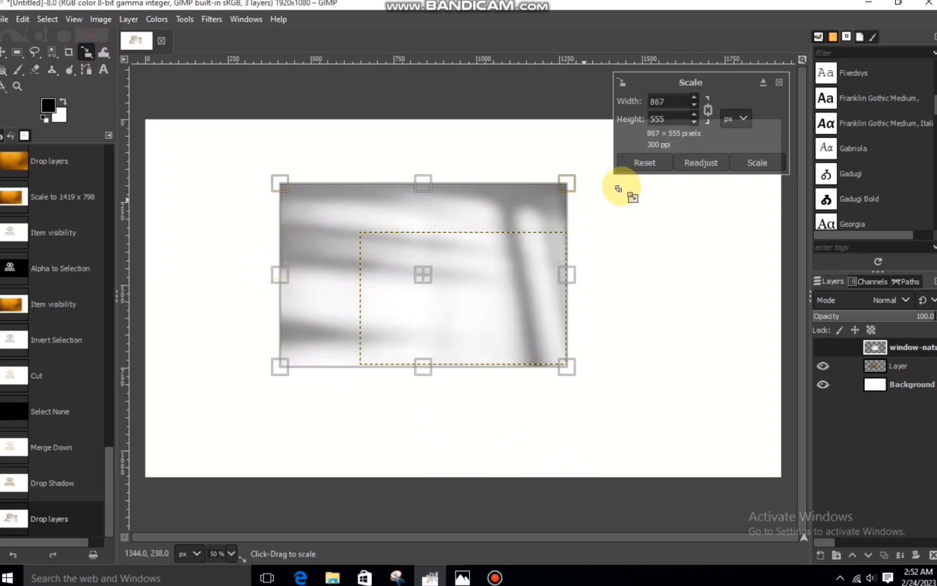
click(757, 162)
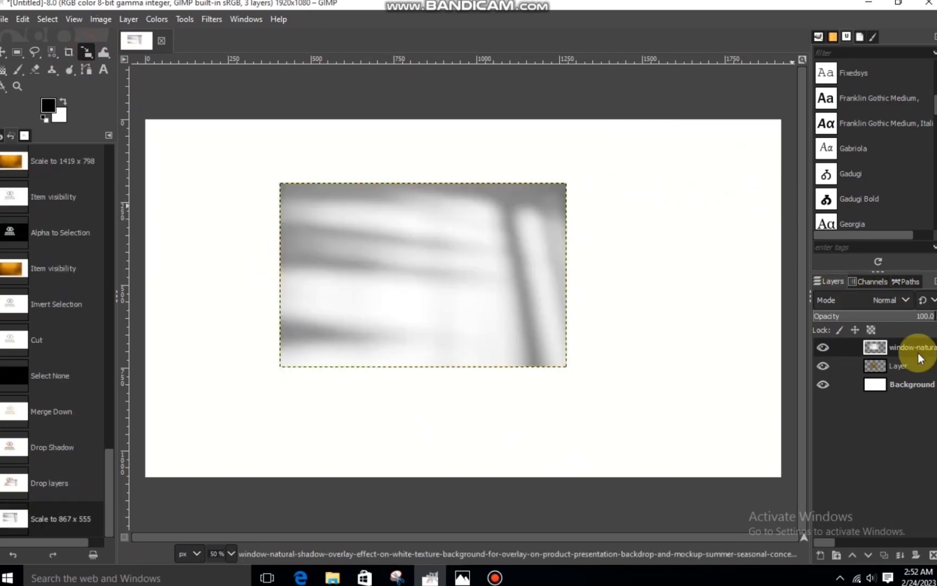
Hide the window shadow layer, select the logo layer's alpha, and make the window shadow layer active and visible again
click(822, 348)
click(886, 369)
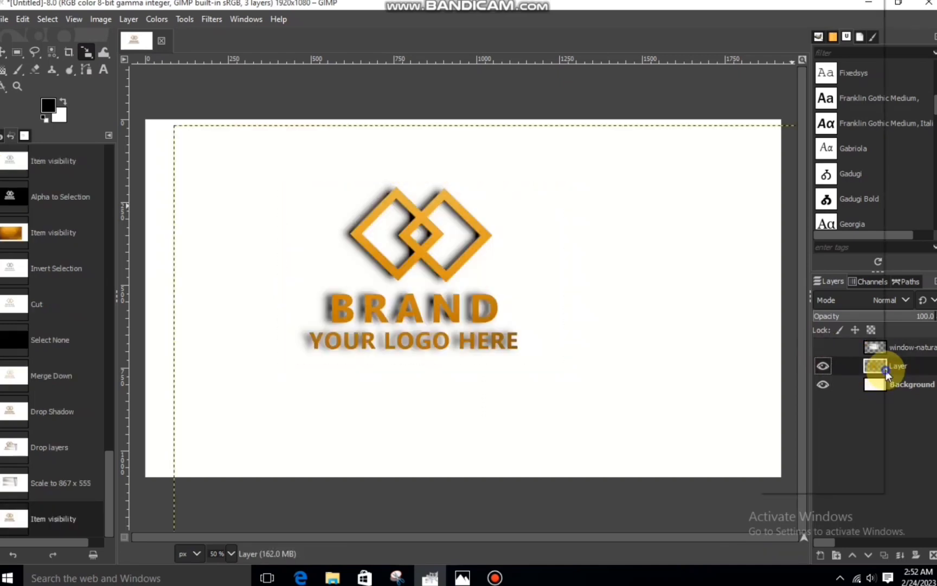
right_click(884, 371)
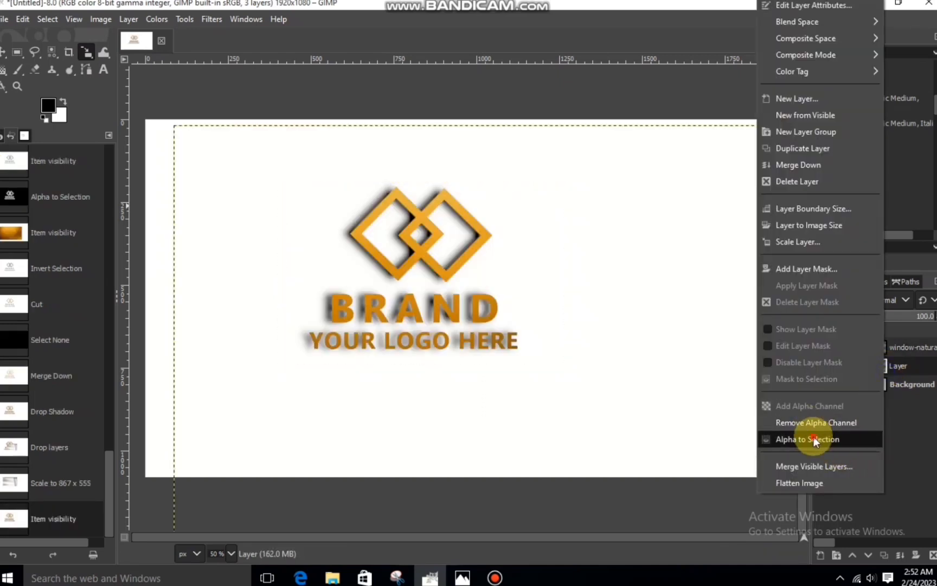
click(811, 439)
click(887, 348)
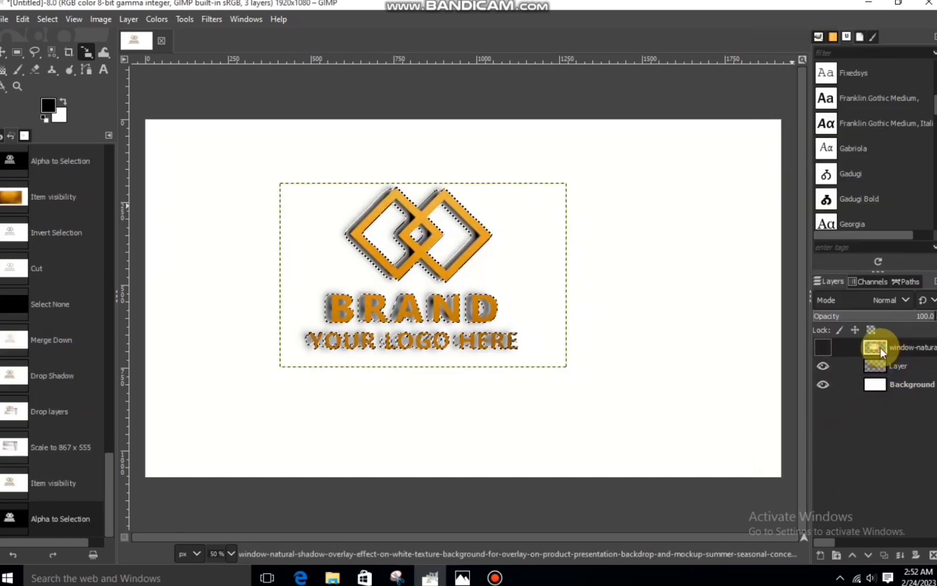
click(820, 348)
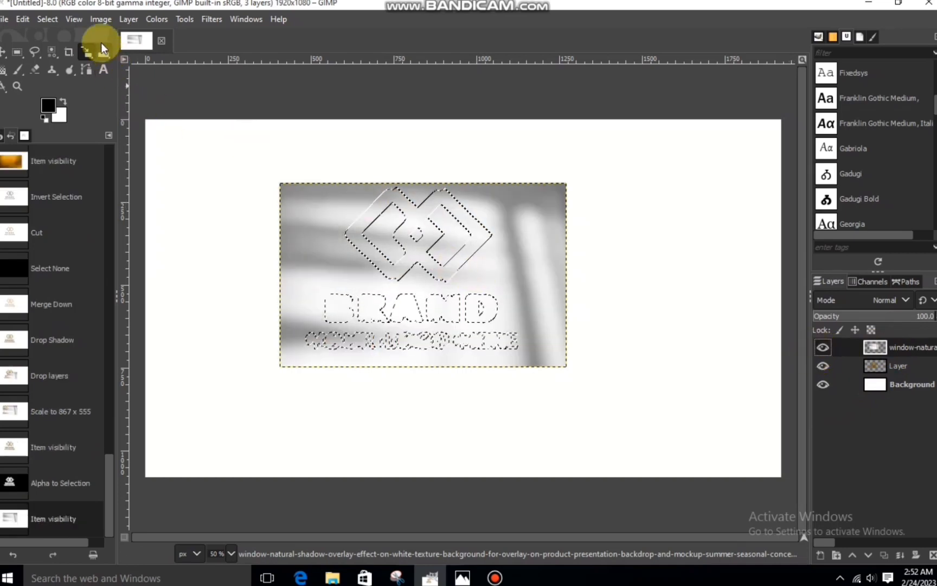
Cut the window shadow texture outside the logo using the inverted selection, and set that layer's blend mode to Overlay
click(48, 19)
click(63, 71)
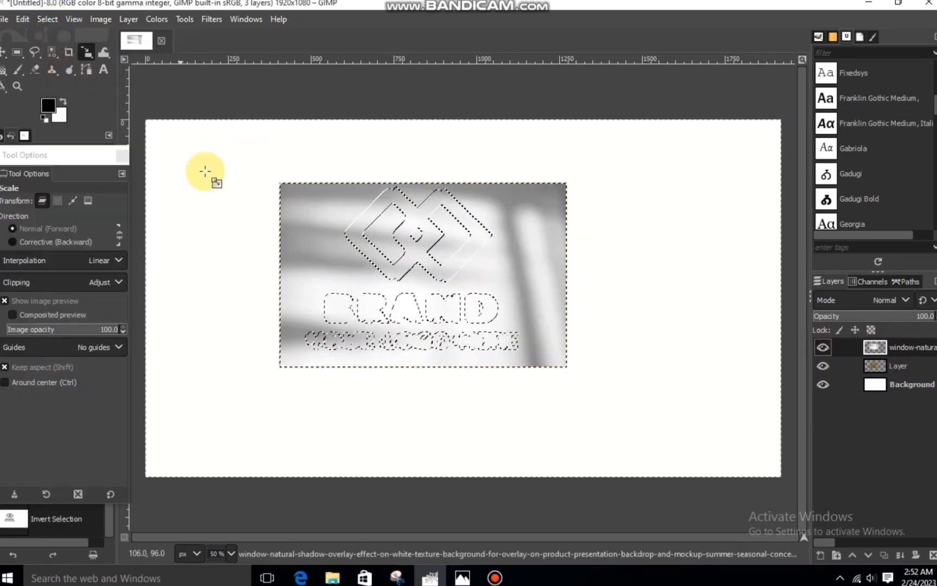
right_click(308, 210)
mouse_move(336, 247)
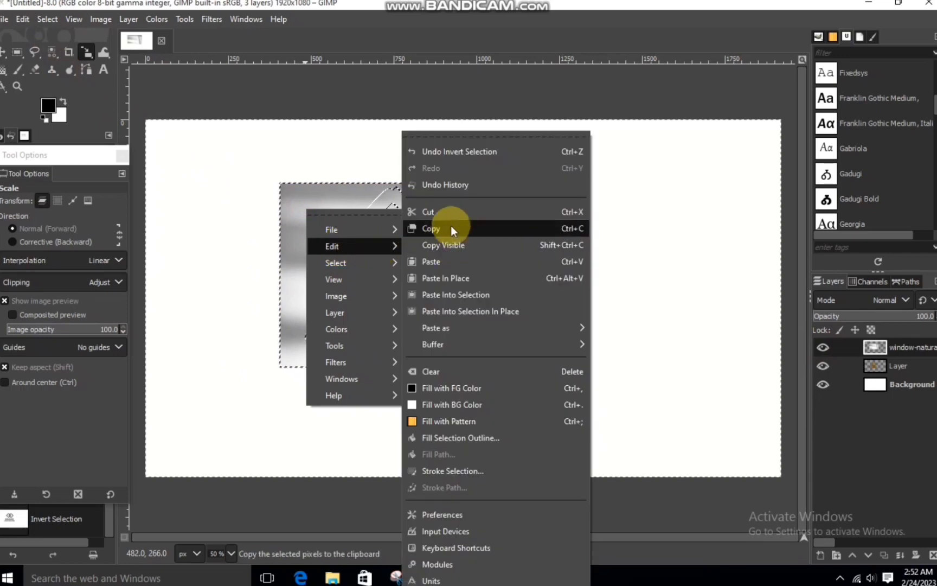
click(442, 218)
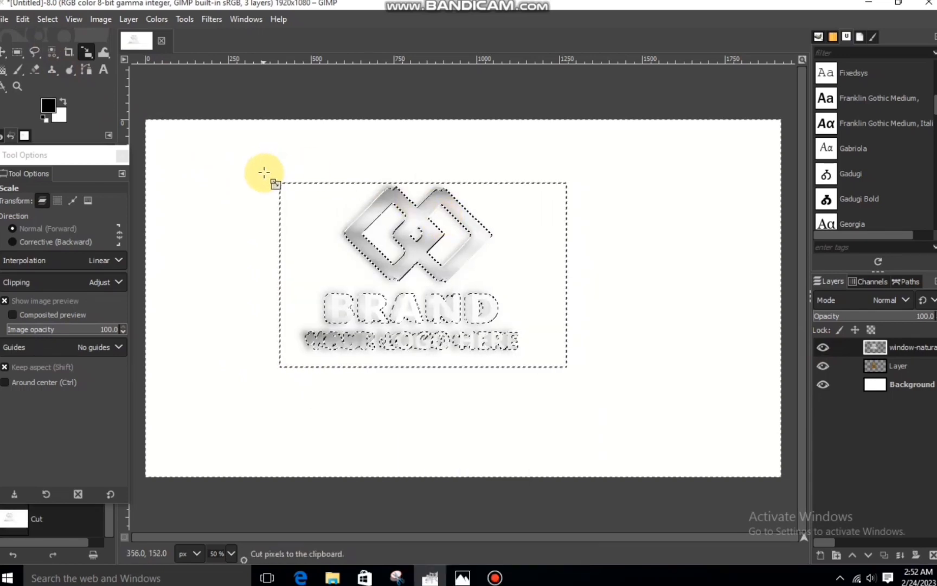
click(894, 300)
click(866, 279)
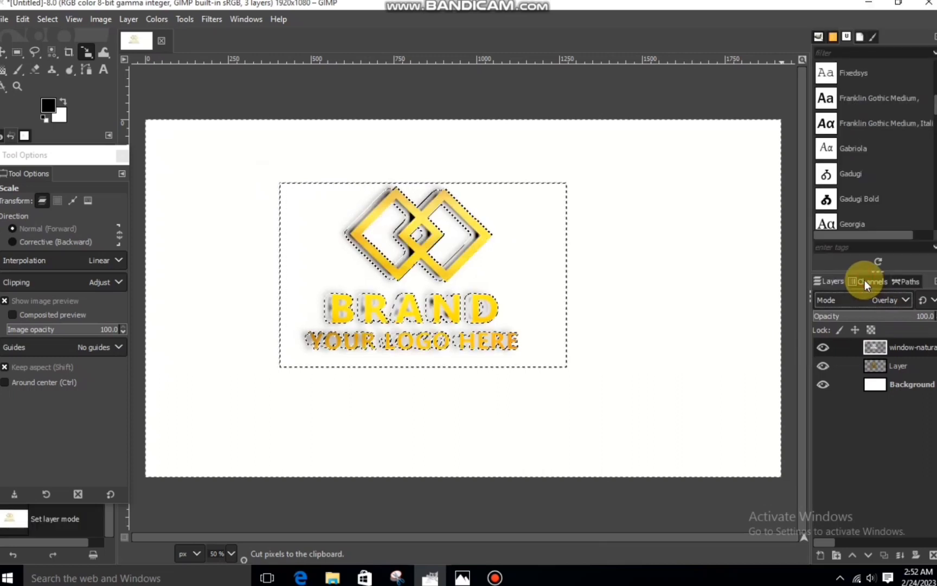
Clear the selection and merge the window shadow layer down into the golden logo layer
click(47, 19)
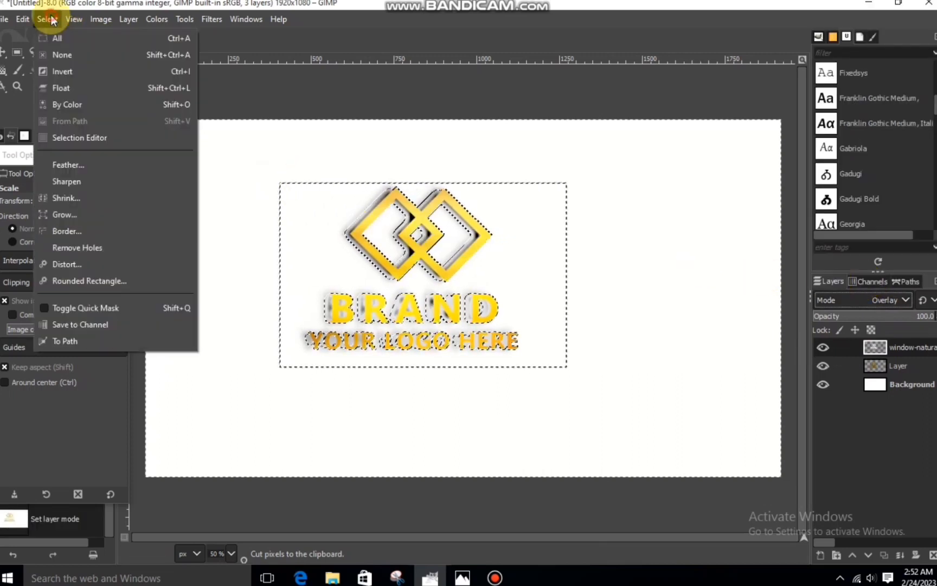
click(77, 59)
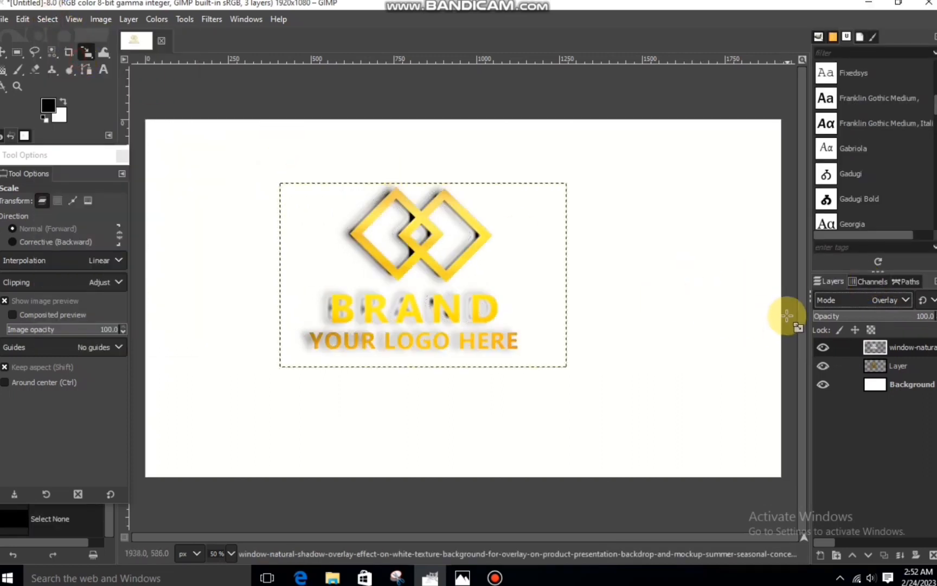
right_click(896, 341)
click(817, 165)
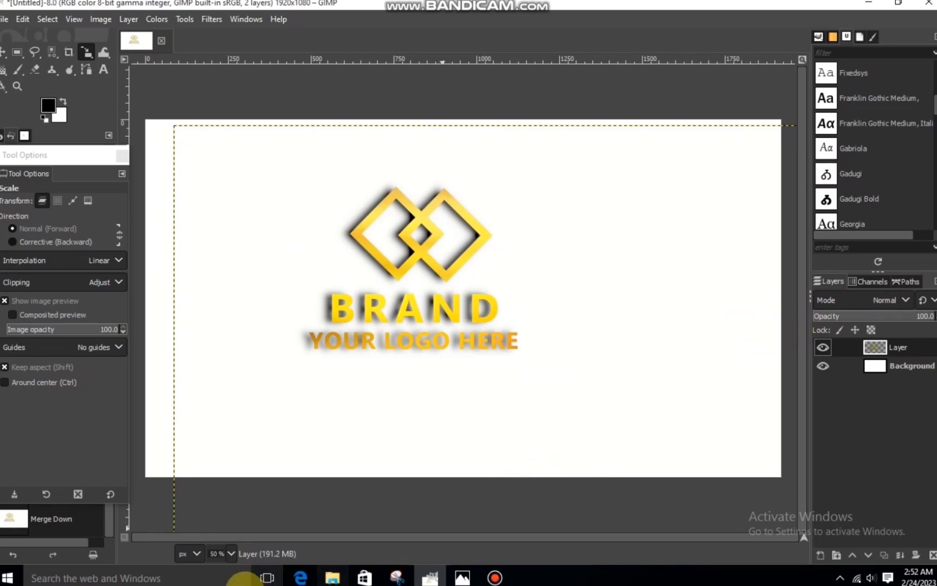
click(333, 578)
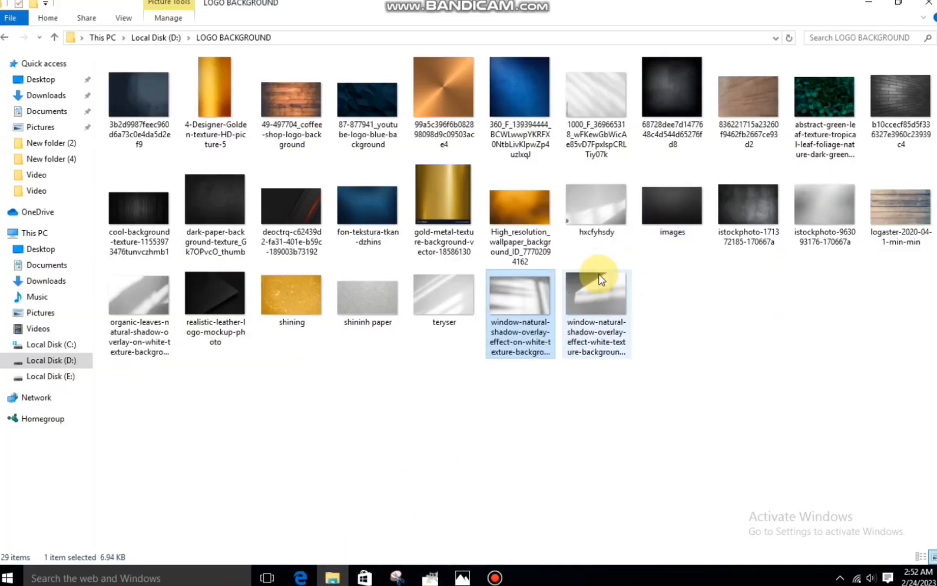
drag(754, 233, 439, 416)
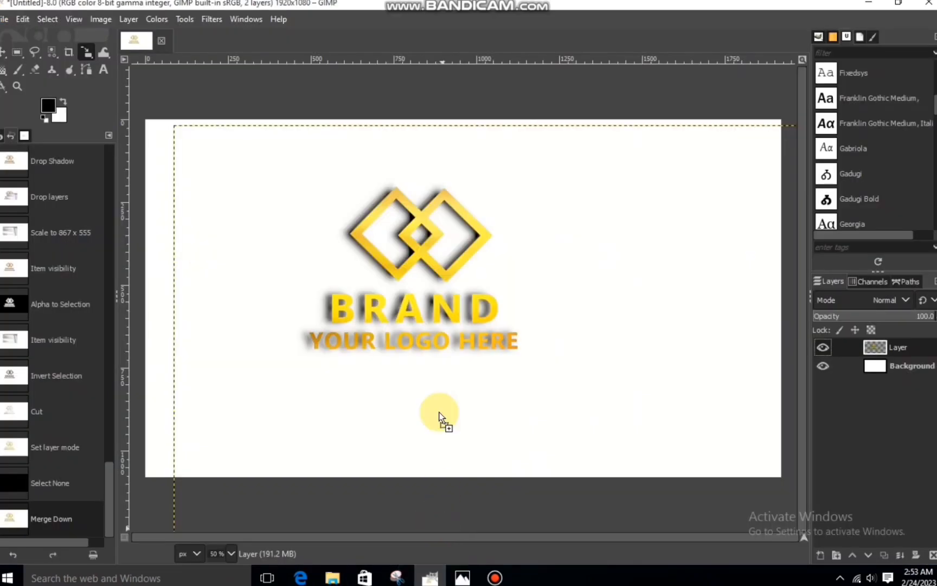
drag(313, 267, 285, 234)
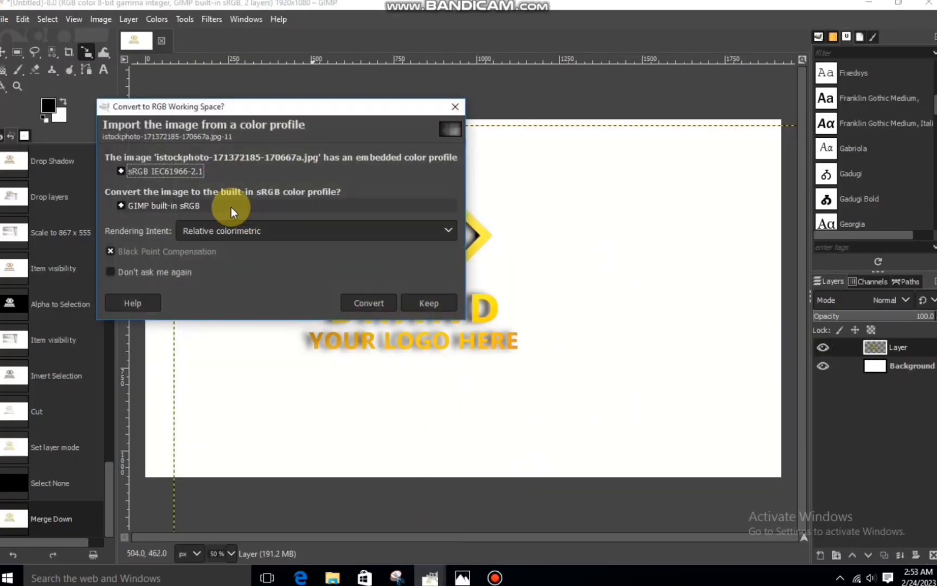
click(367, 304)
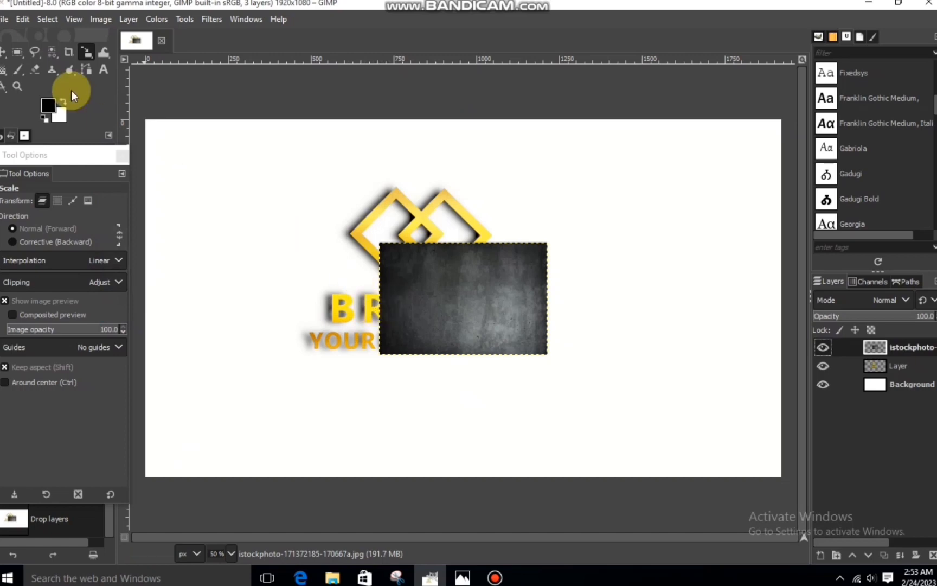
Scale the dark concrete texture layer to 1962 × 1308 px to cover the canvas and place it below the logo layer
drag(404, 232, 122, 170)
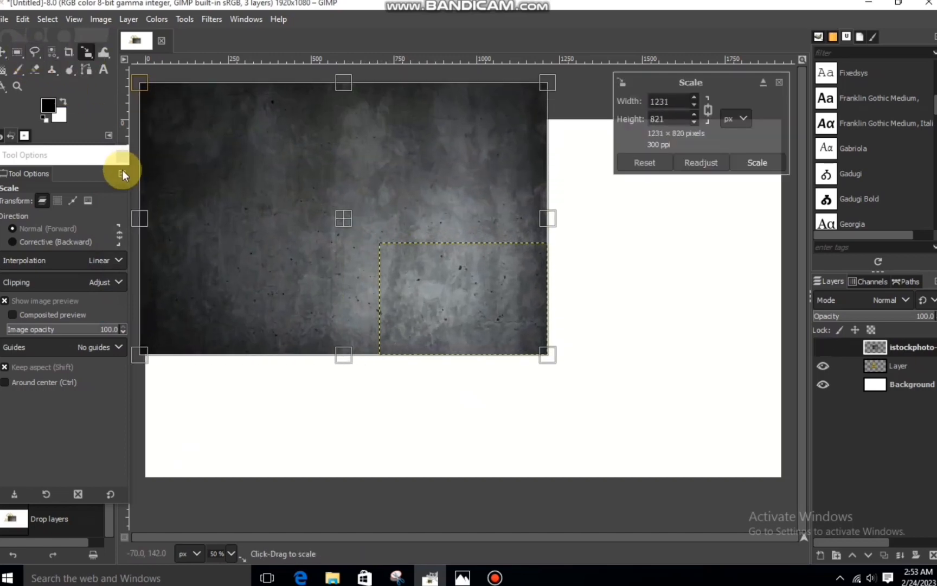
drag(594, 339, 810, 373)
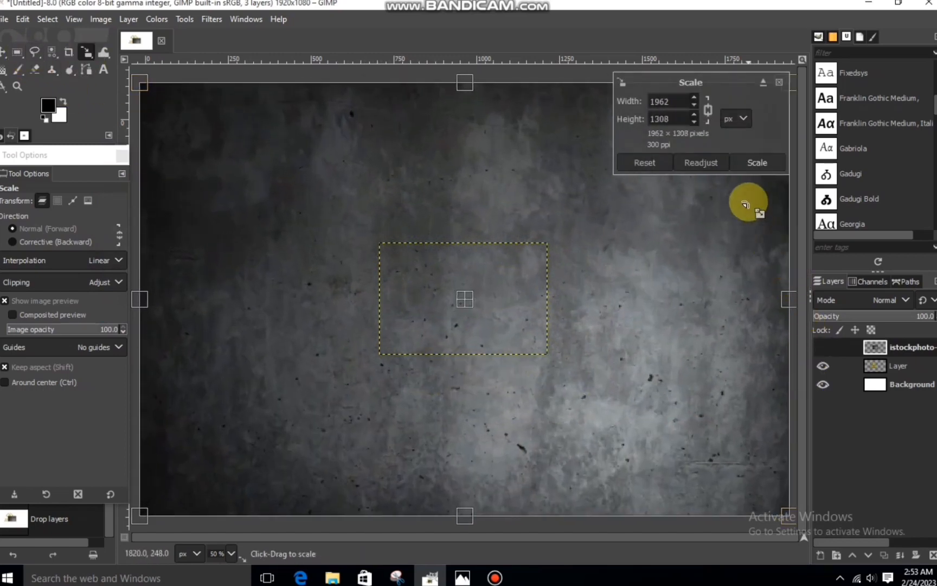
click(767, 169)
click(900, 356)
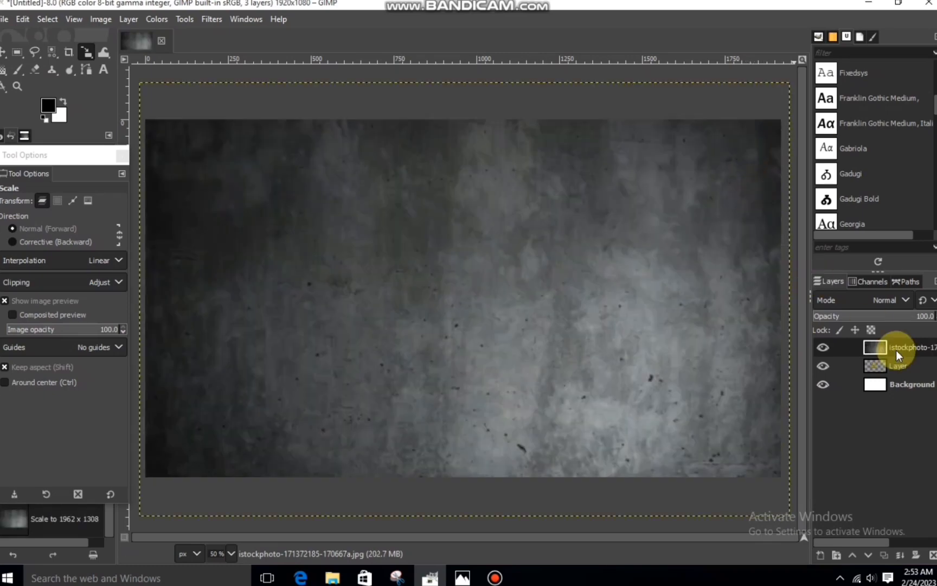
drag(903, 359, 889, 378)
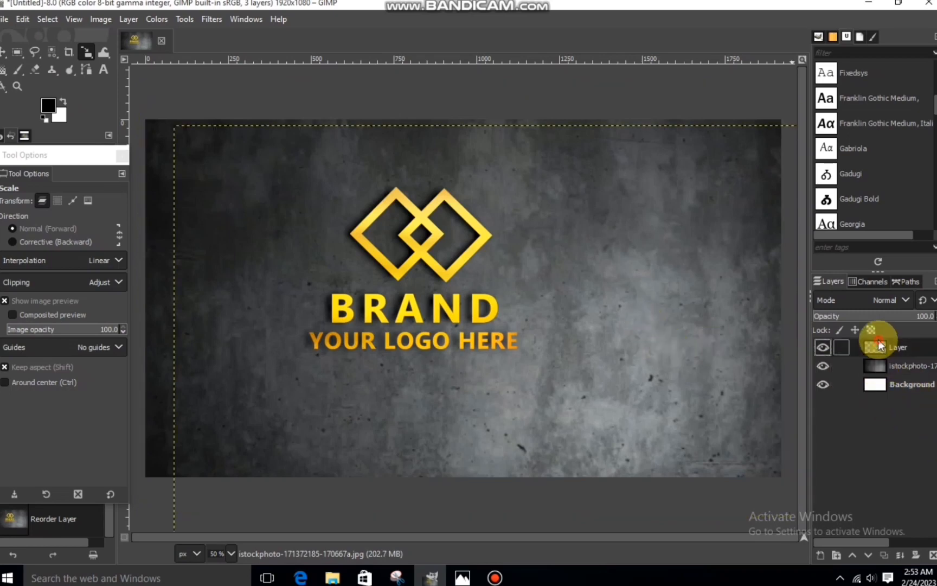
Scale the golden logo layer to 2541 × 1438 px and reposition it near the centre of the concrete background
click(856, 347)
drag(473, 302, 577, 406)
drag(259, 284, 243, 281)
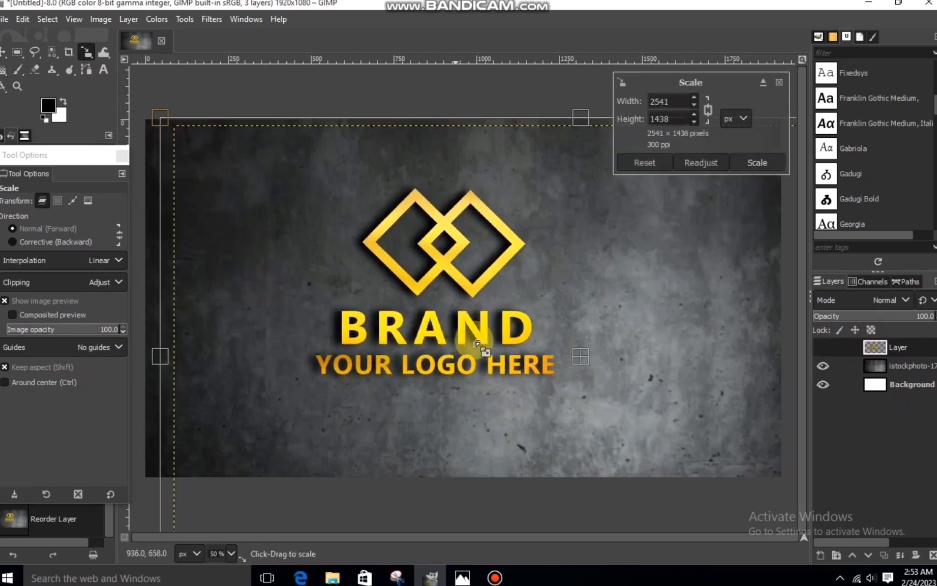
drag(584, 355, 594, 362)
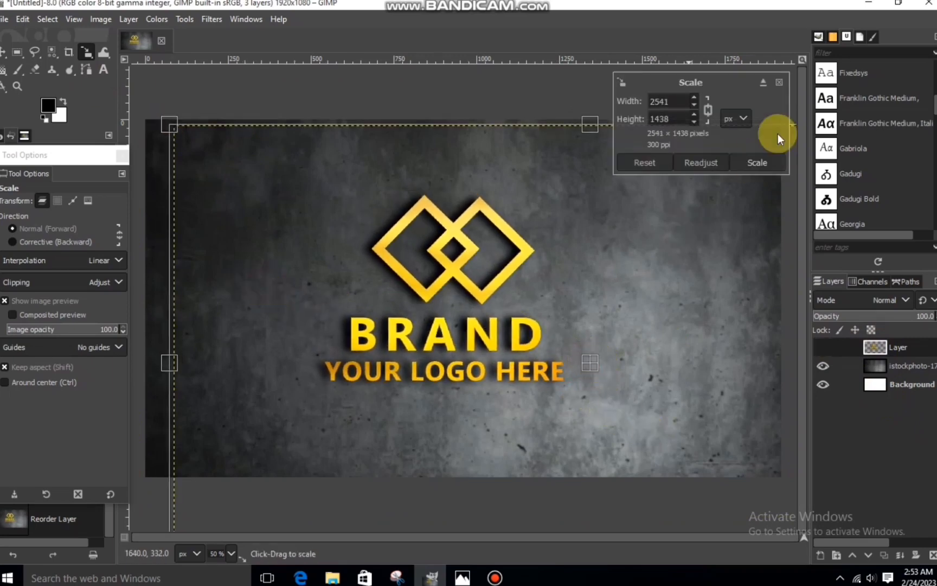
click(748, 169)
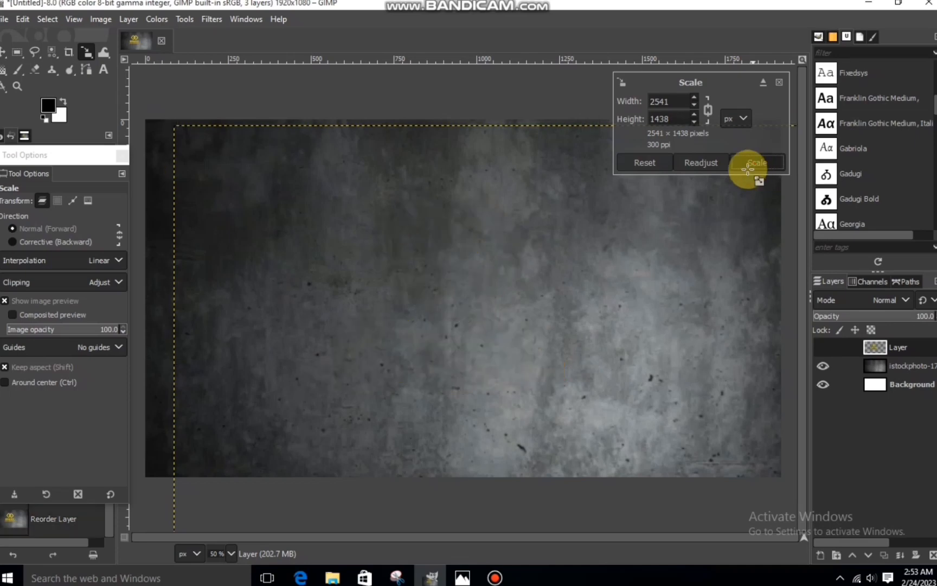